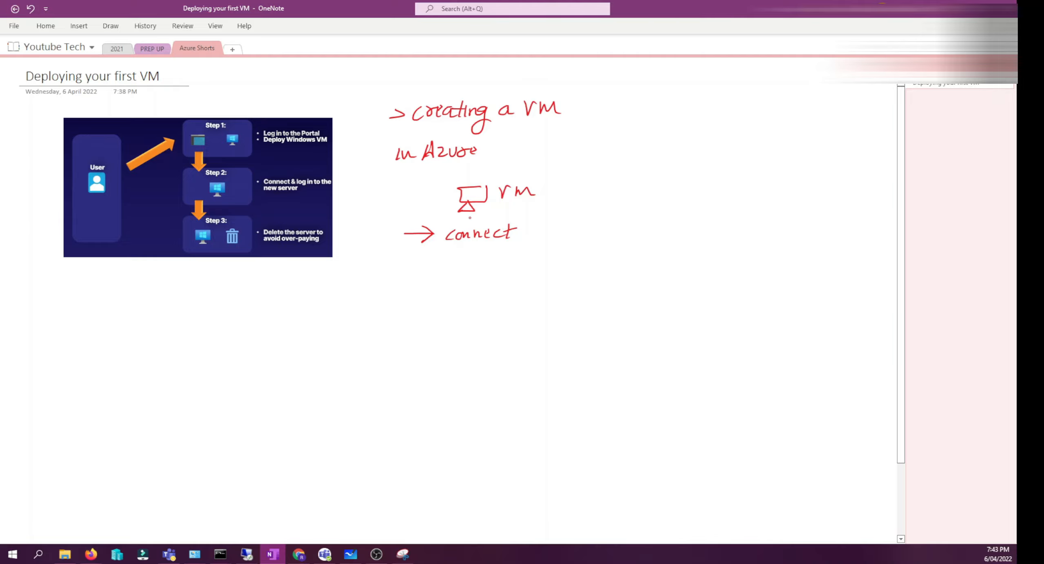
- Handwrite the notes "→ RDP" and "→ SSH" below the existing "connect" note
drag(394, 266, 423, 265)
drag(429, 270, 468, 257)
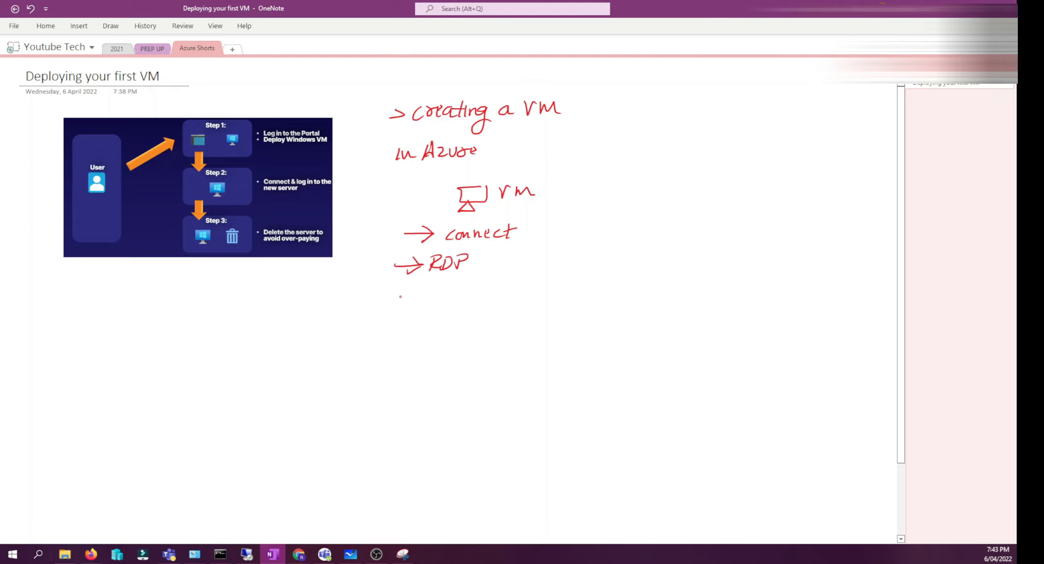
mouse_move(384, 299)
mouse_down()
mouse_move(424, 300)
mouse_move(414, 303)
mouse_up()
drag(437, 292, 427, 303)
drag(447, 291, 445, 303)
drag(446, 297, 458, 296)
drag(459, 290, 457, 302)
- Annotate the diagram: circle the User and VM icons, tick and underline the steps, and cross out the step 3 server
drag(81, 180, 100, 160)
mouse_move(232, 145)
mouse_down()
mouse_move(250, 131)
mouse_move(243, 153)
mouse_up()
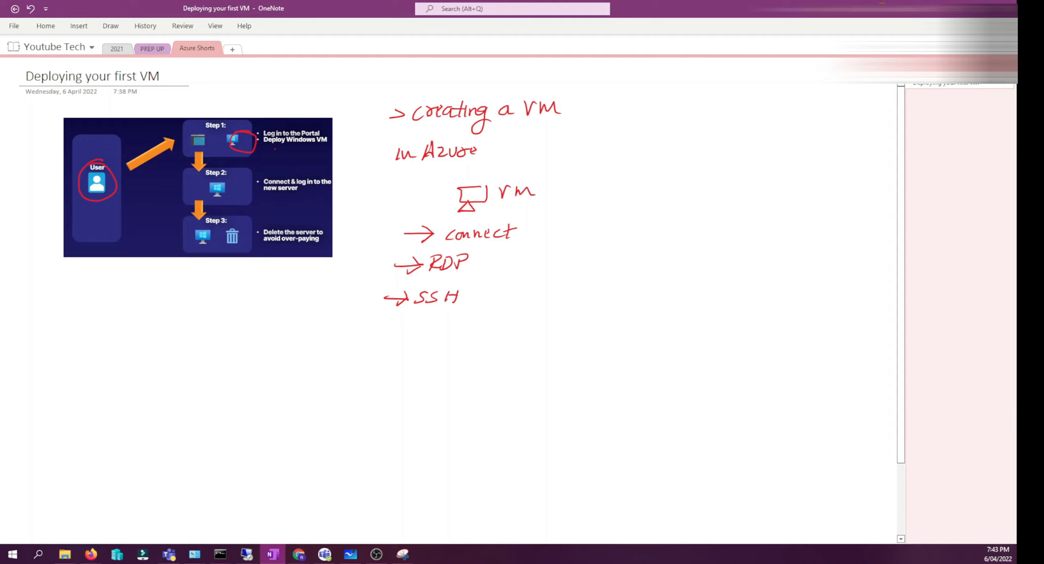
drag(275, 150, 292, 147)
drag(222, 177, 220, 179)
drag(269, 197, 301, 196)
mouse_move(197, 232)
mouse_down()
mouse_move(213, 245)
mouse_move(198, 243)
mouse_up()
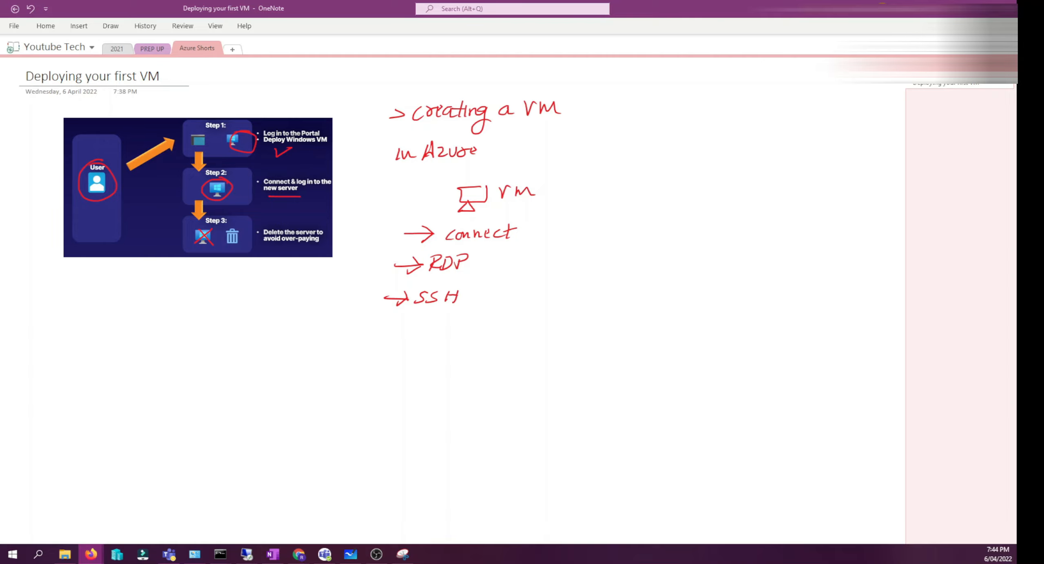
- Switch to the browser and start creating a new Azure virtual machine from the Virtual machines page
key(alt+Tab)
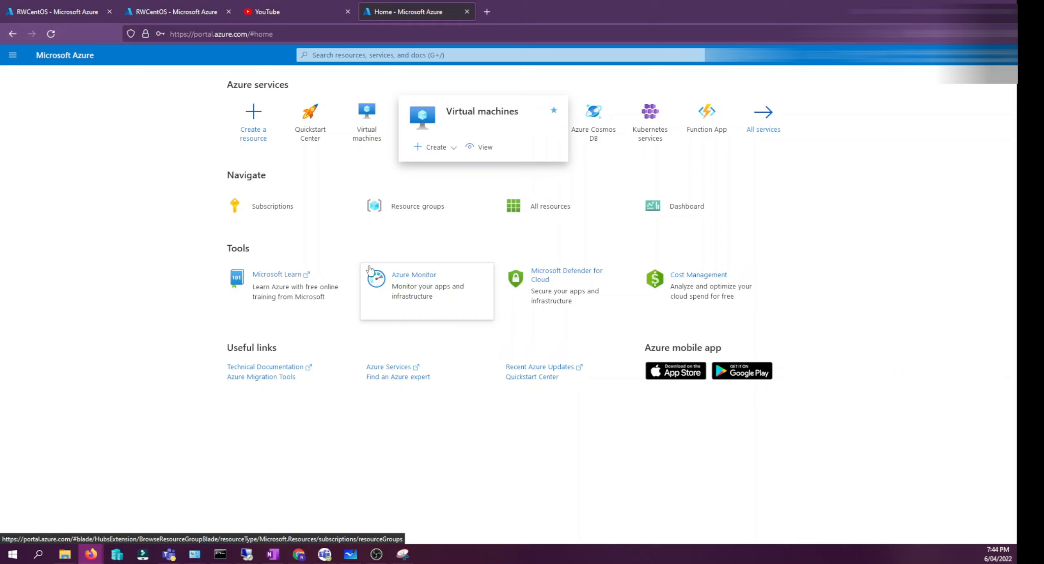
click(367, 132)
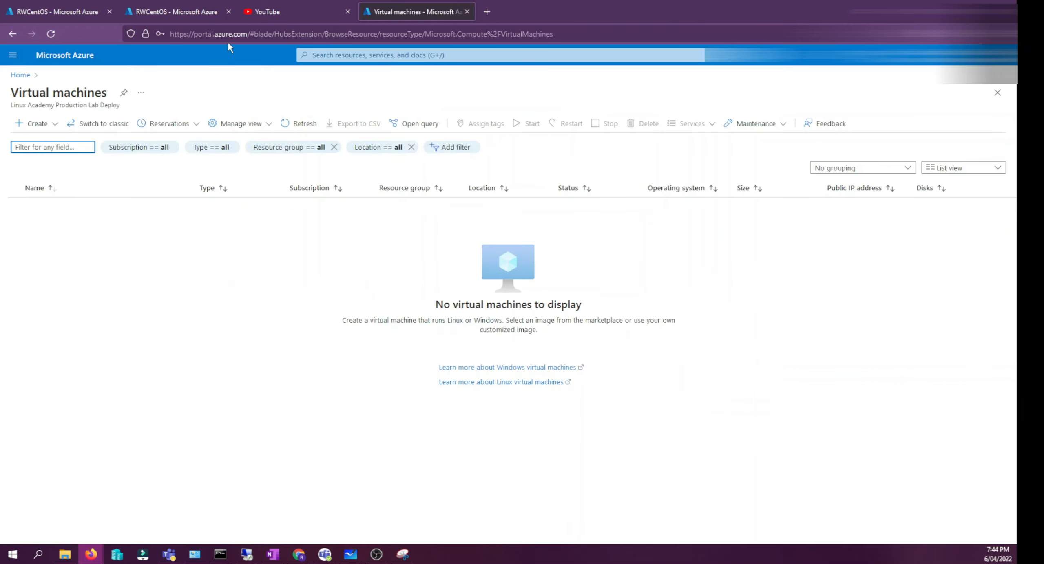
click(56, 124)
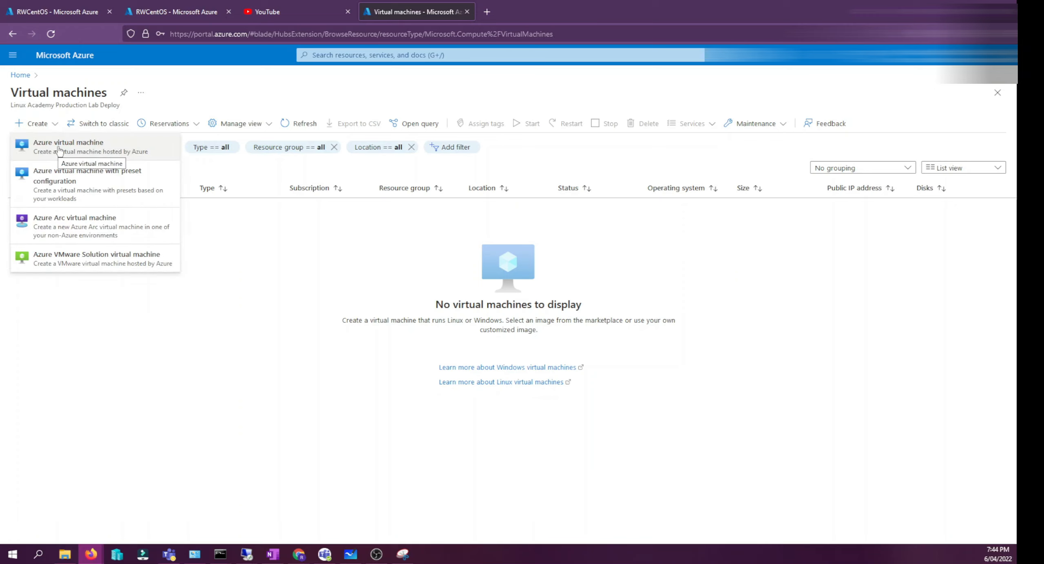
click(121, 281)
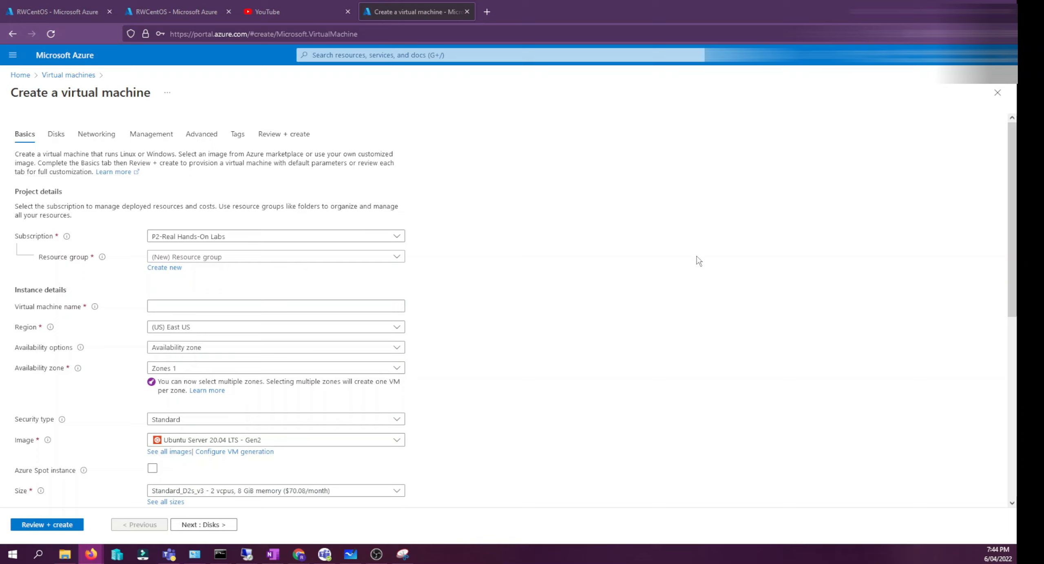
- Select the existing deploying-your-first-azure-virtual-ma resource group and name the virtual machine GK-1
click(202, 258)
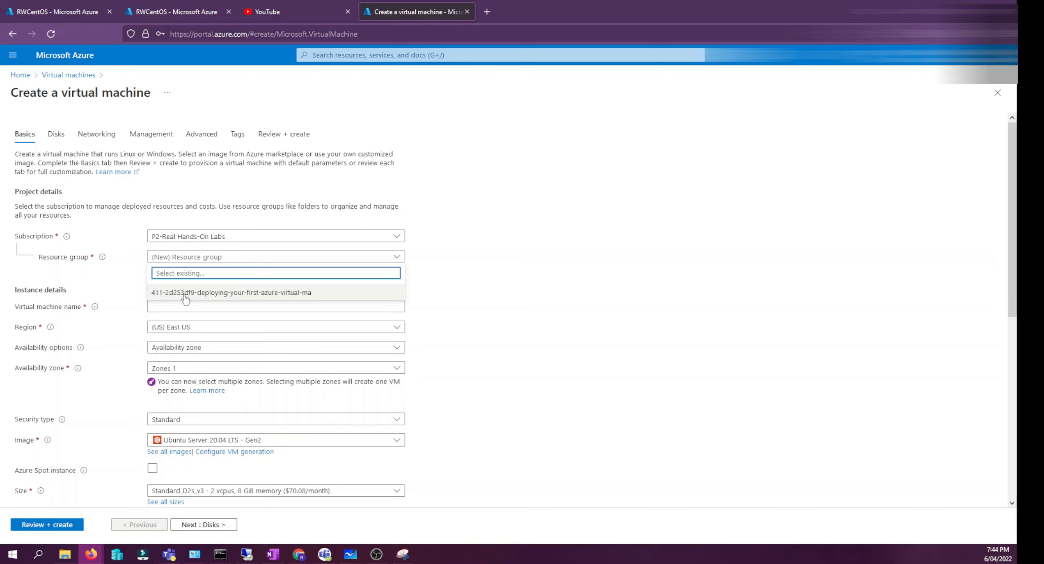
click(184, 294)
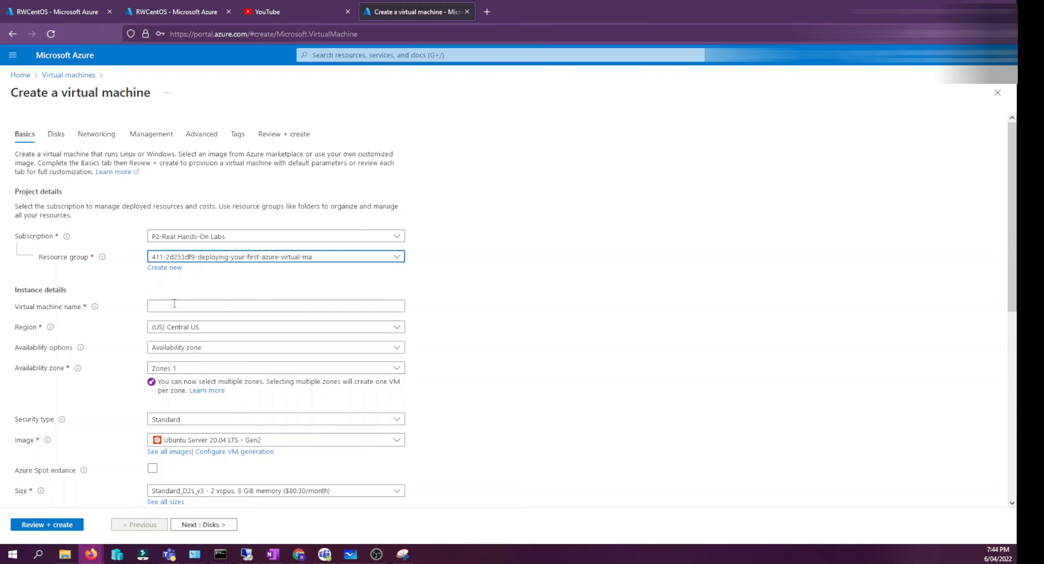
click(175, 305)
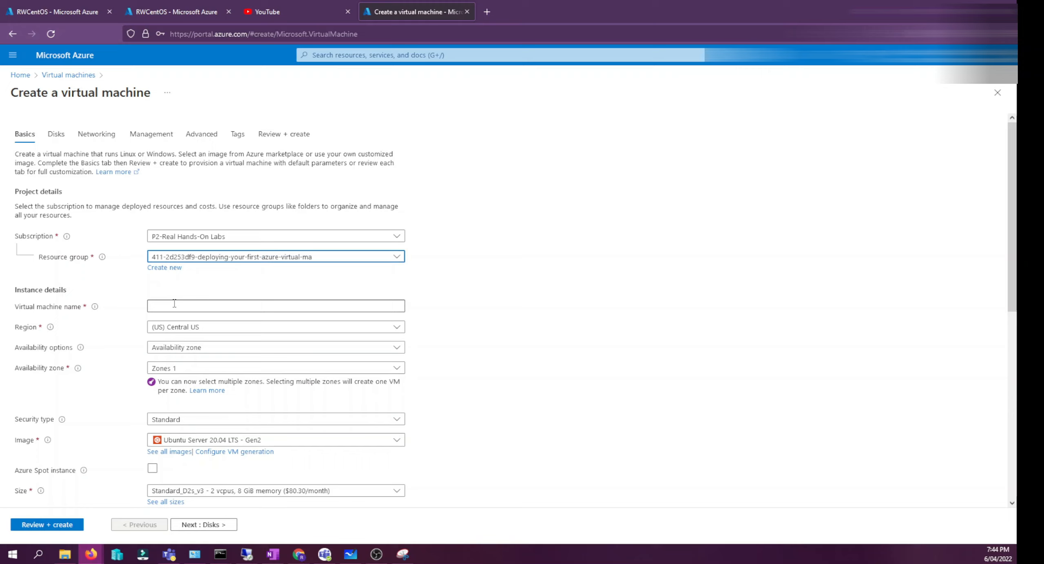
click(174, 304)
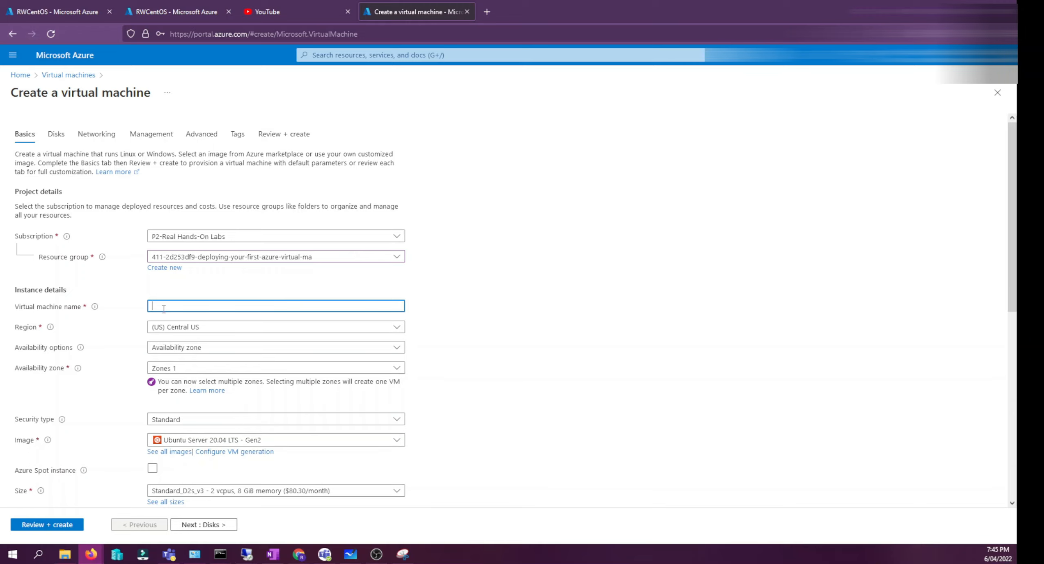
text(GK-)
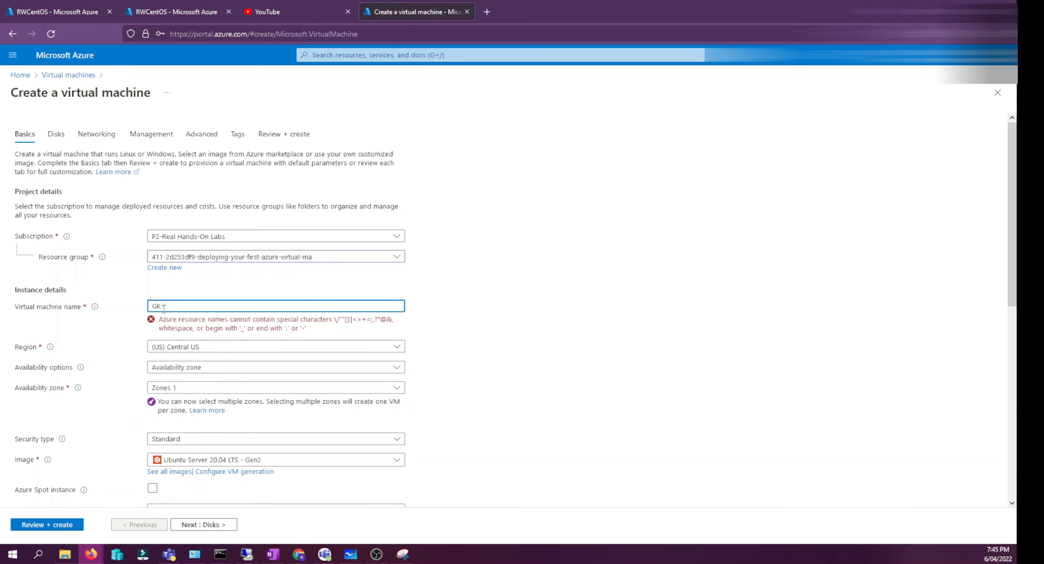
text(1)
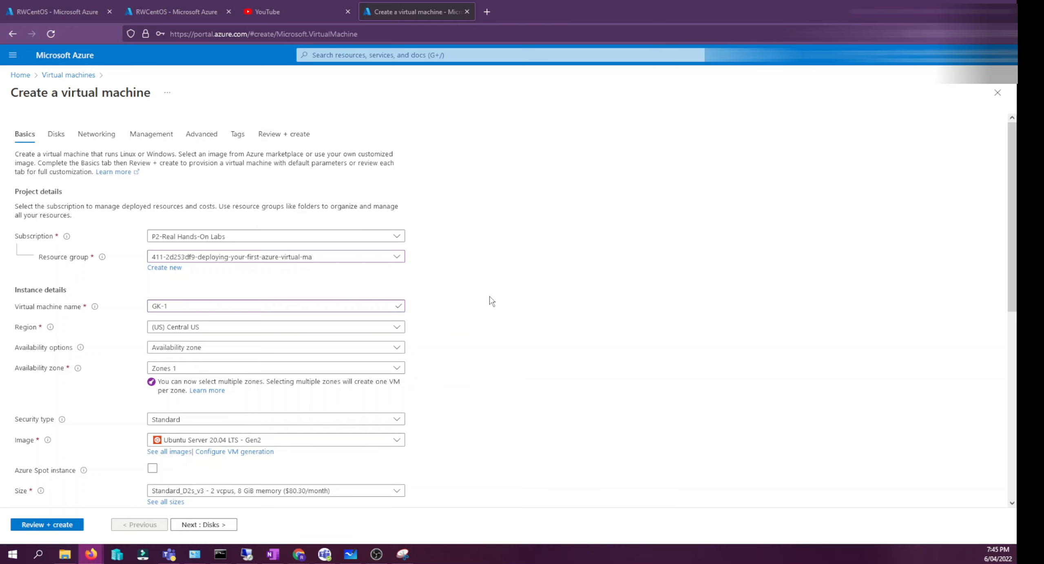
- Set the region to (US) West US 2 and the image to Windows Server 2016 Datacenter - Gen2
click(368, 327)
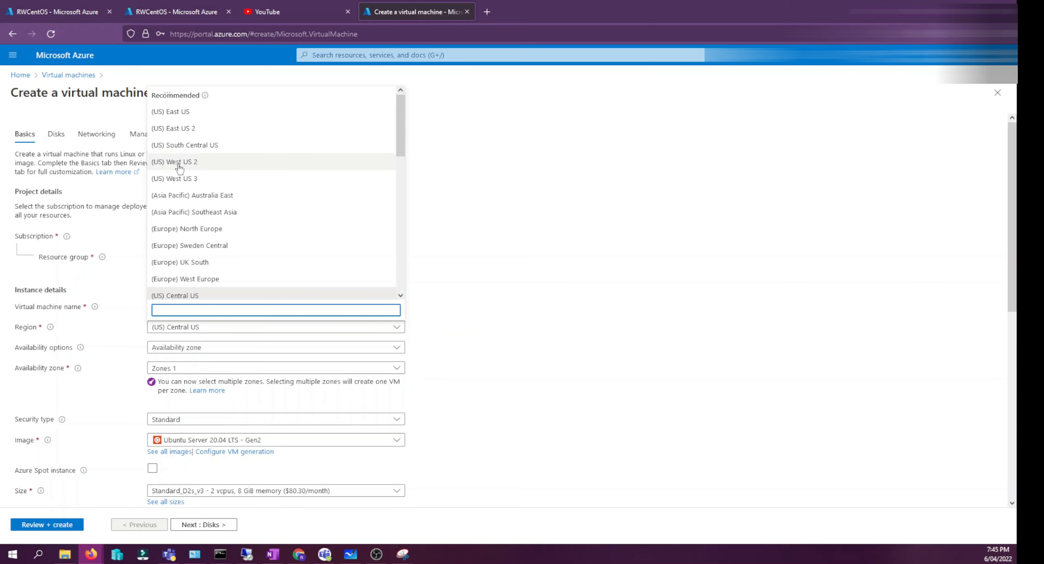
click(179, 163)
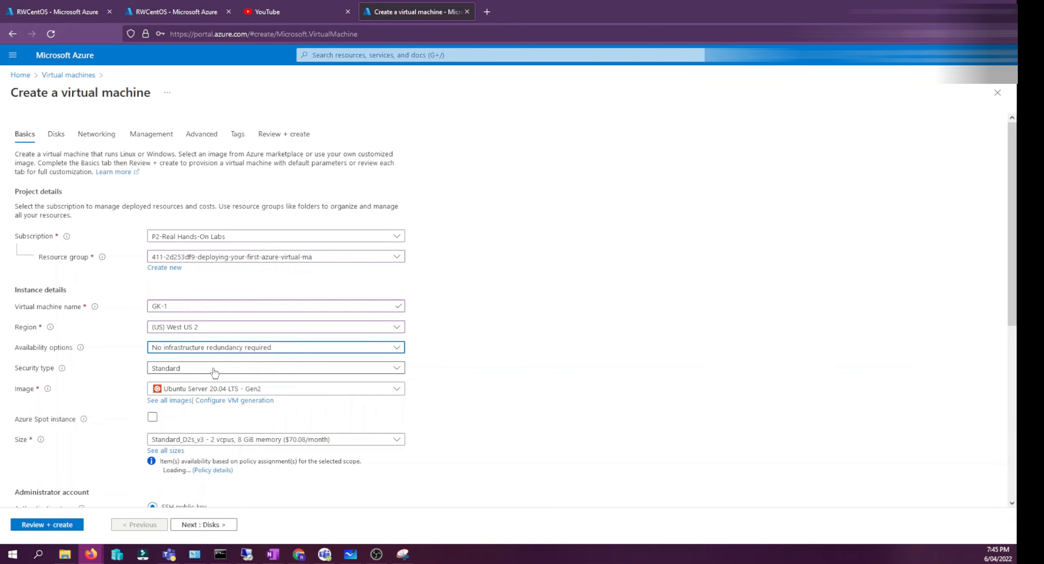
click(227, 389)
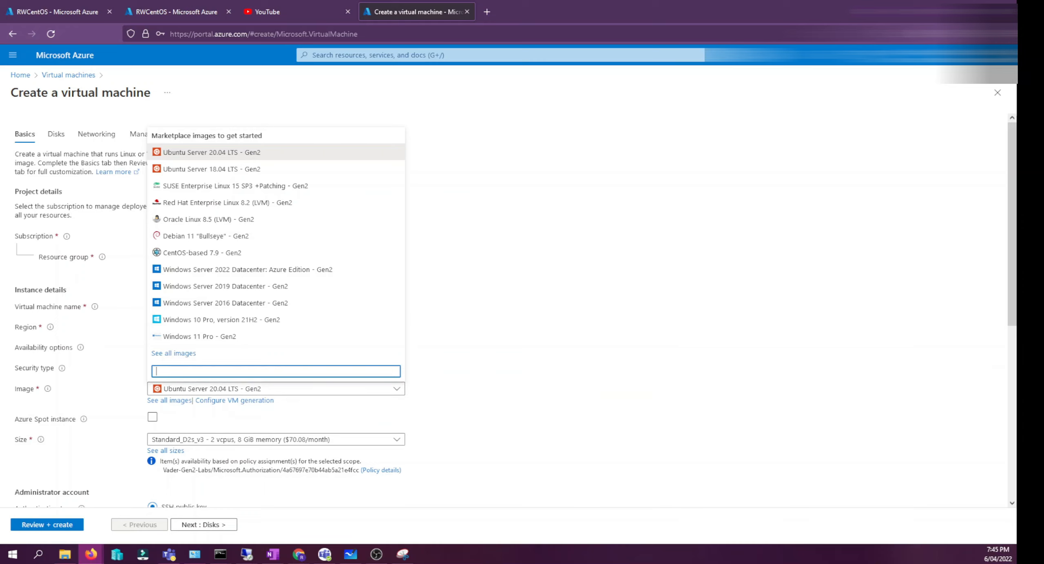
click(239, 305)
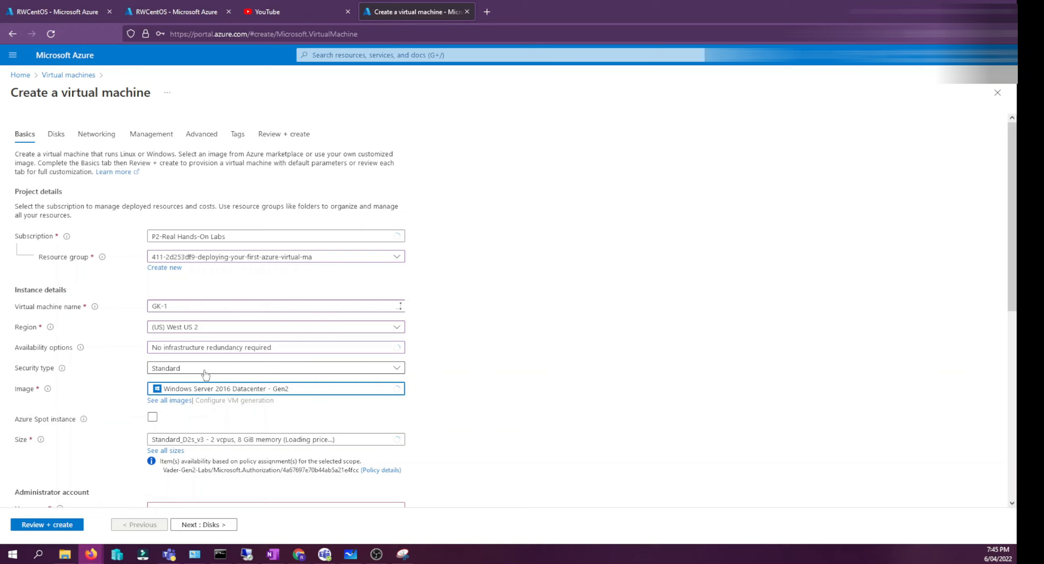
mouse_move(88, 423)
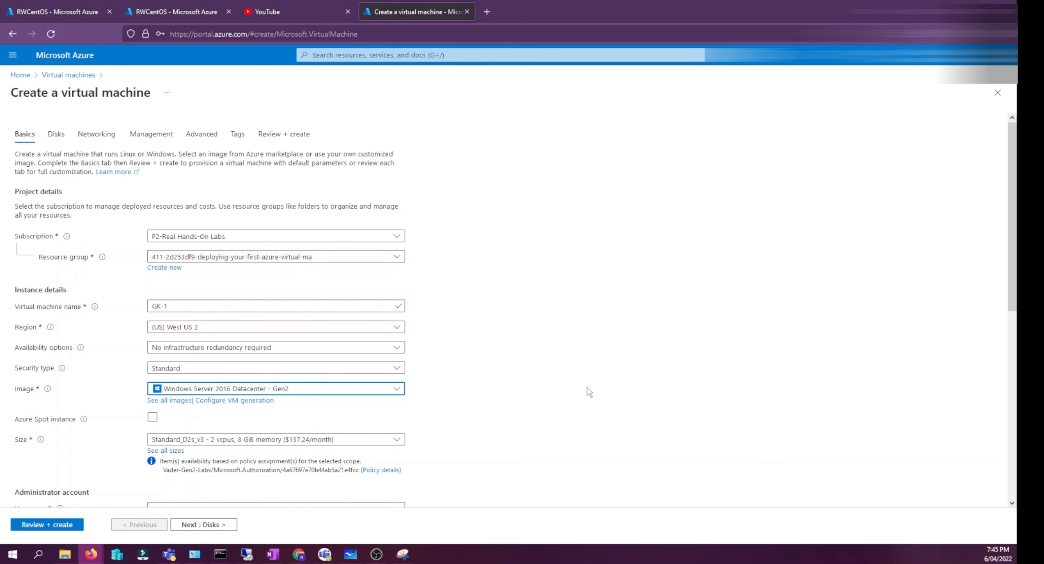
- Change the VM size to Standard_DS1_v2 - 1 vcpu, 3.5 GiB memory
scroll(449, 388, down, 3)
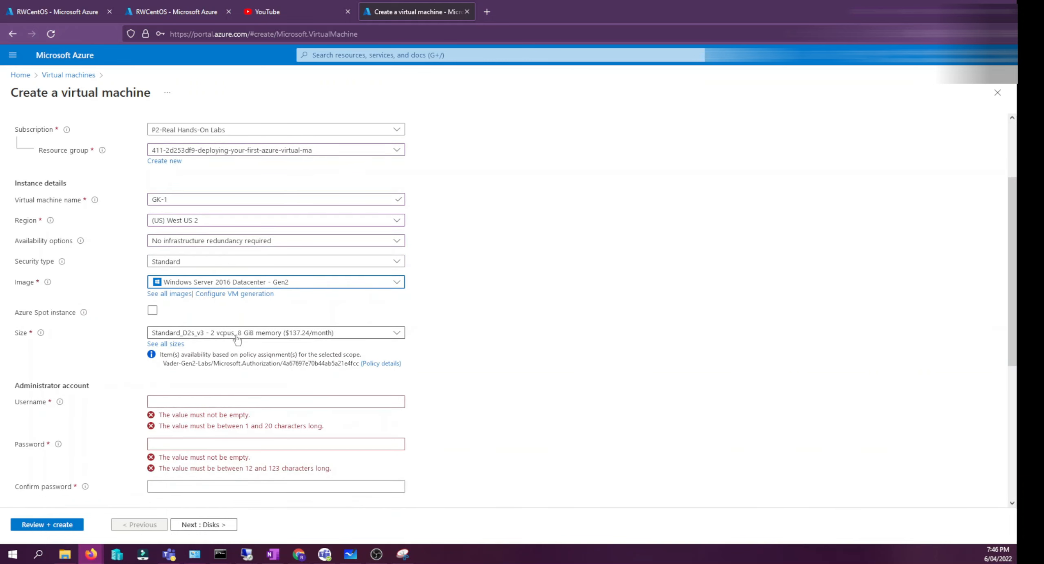
click(650, 340)
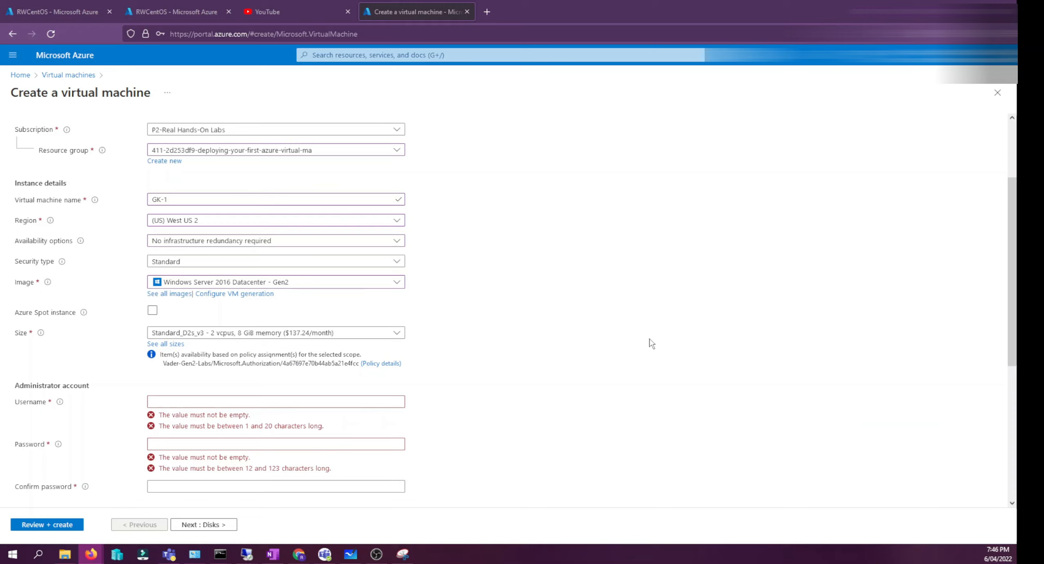
click(282, 338)
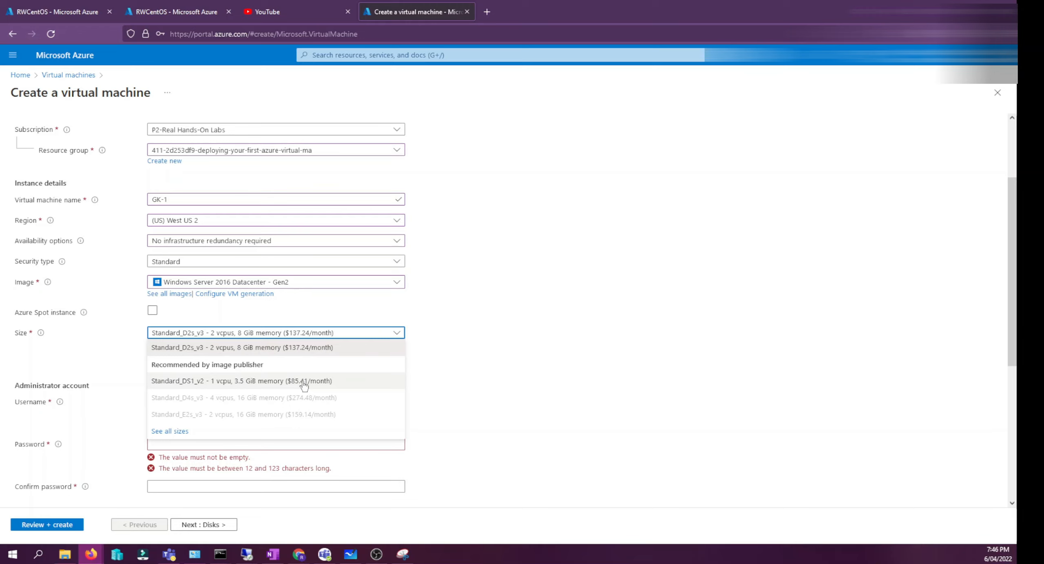
click(240, 384)
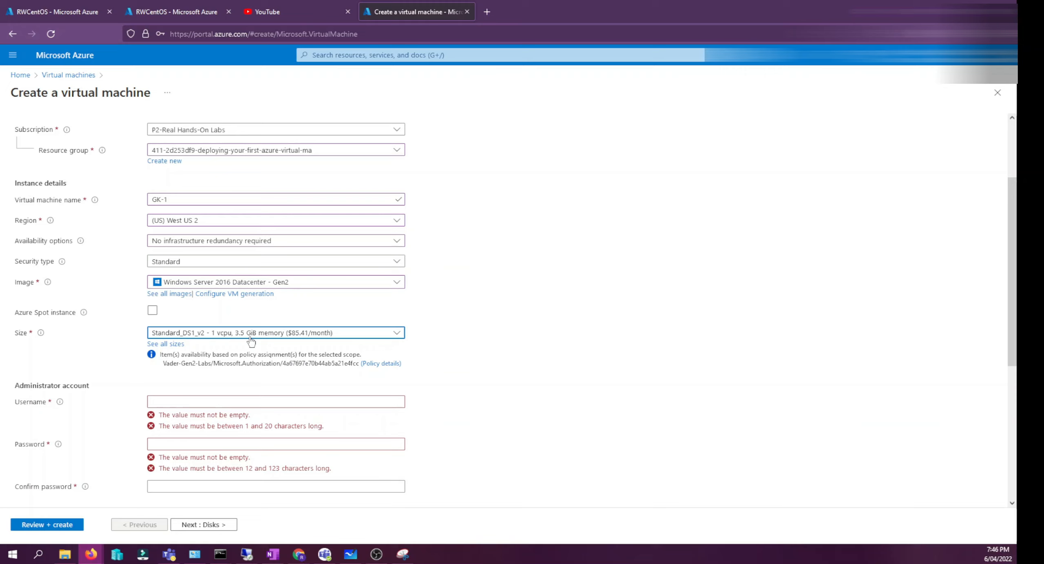
- Set the administrator username to geek1 and paste the account password into both password fields
click(163, 402)
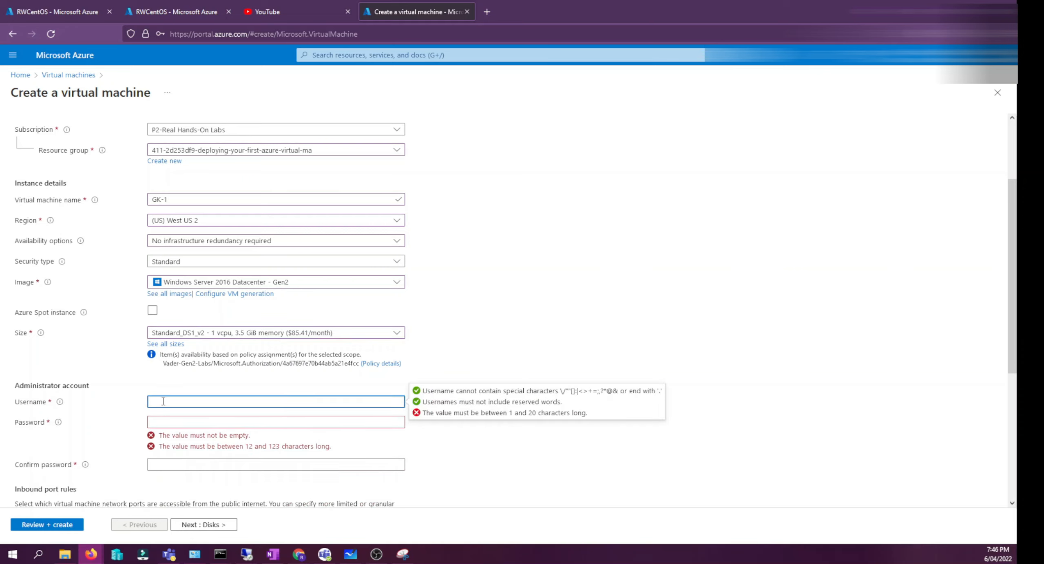
text(geek1)
click(169, 420)
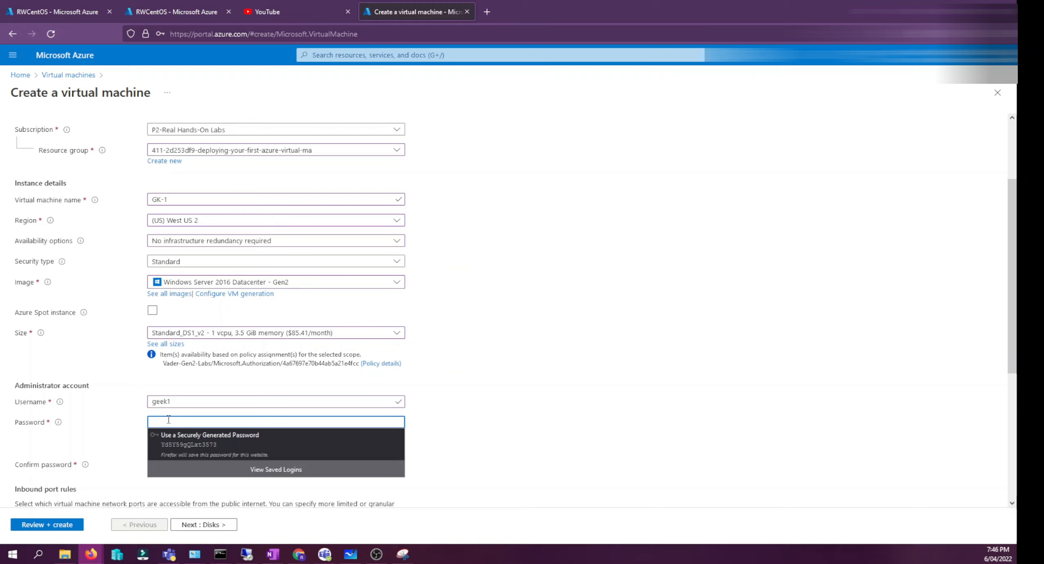
key(ctrl+v)
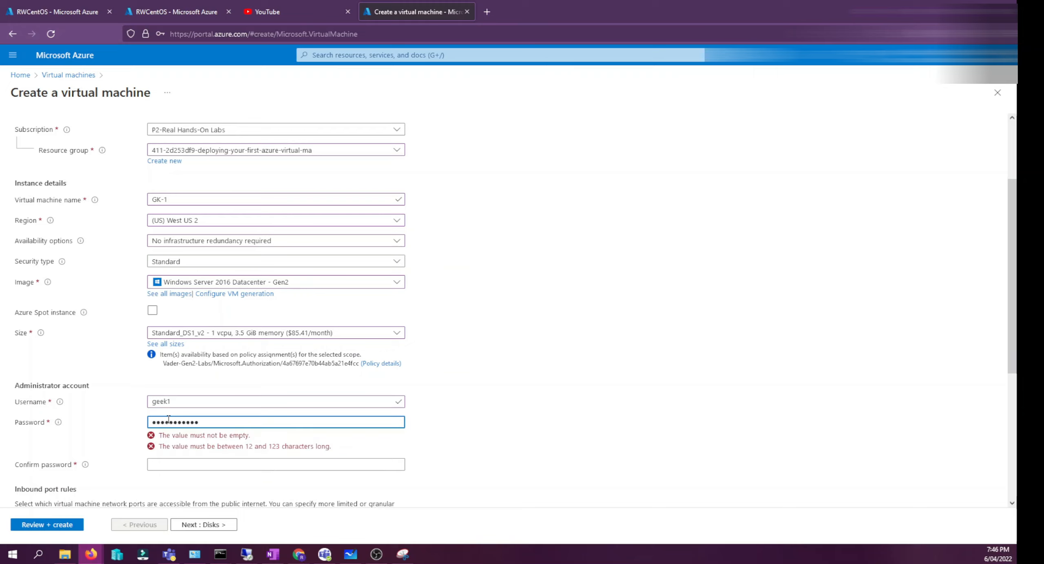
click(206, 455)
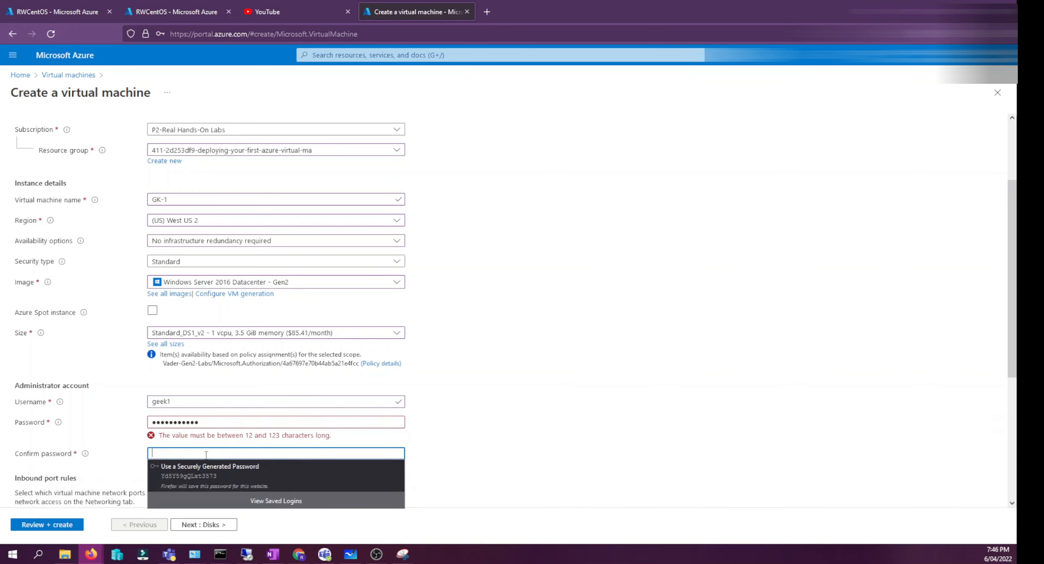
key(ctrl+v)
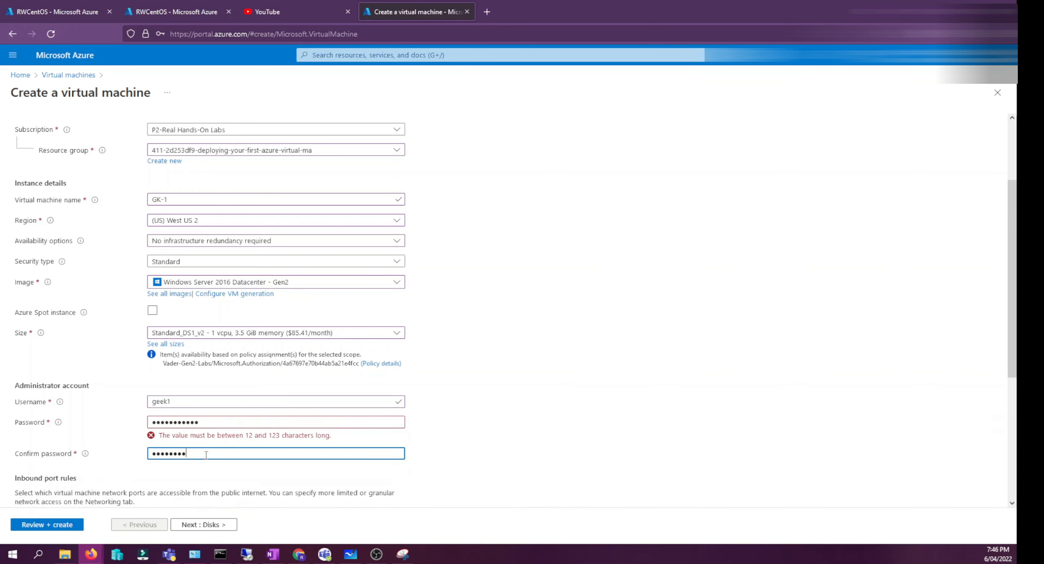
- Move on to the Disks tab and go through the OS disk type options, choosing Premium SSD
scroll(206, 455, down, 5)
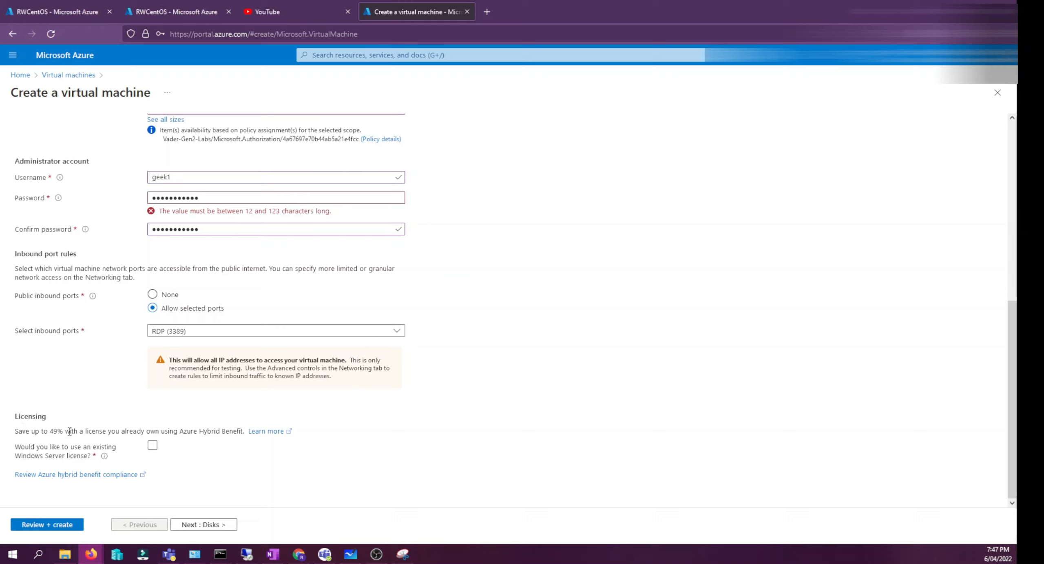
click(204, 525)
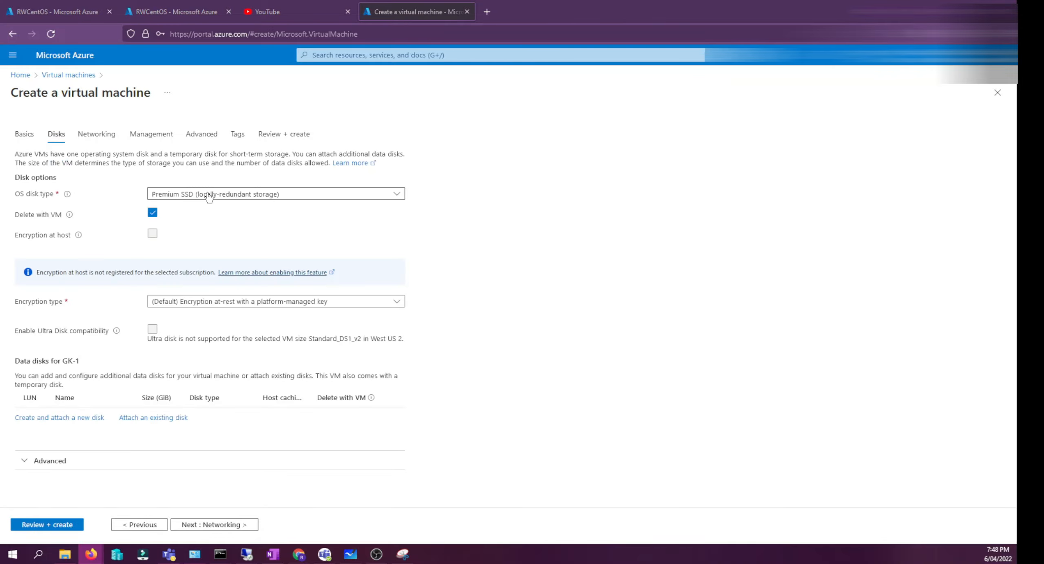
click(209, 197)
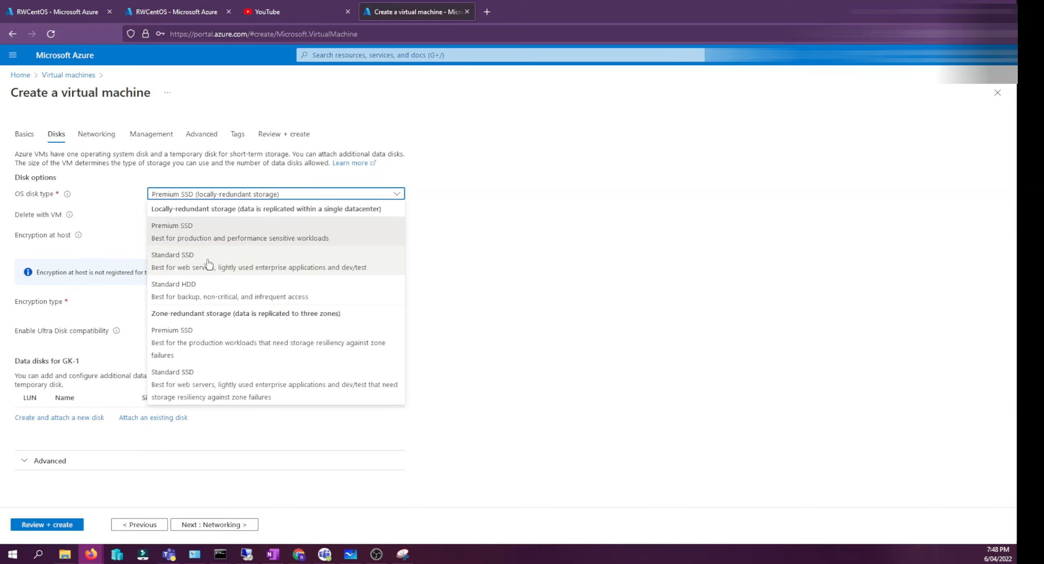
key(Down)
key(Down)
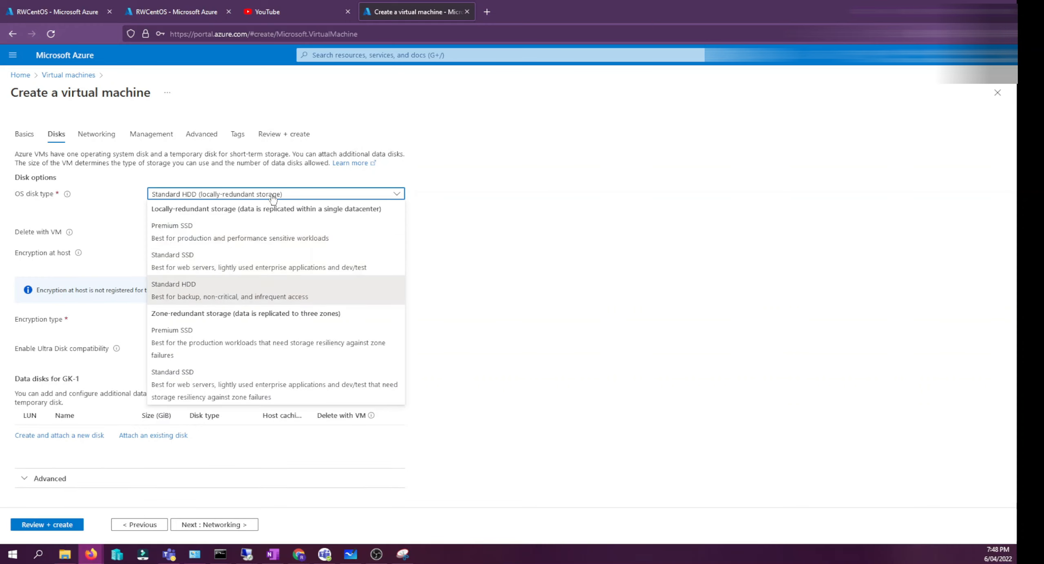
click(202, 239)
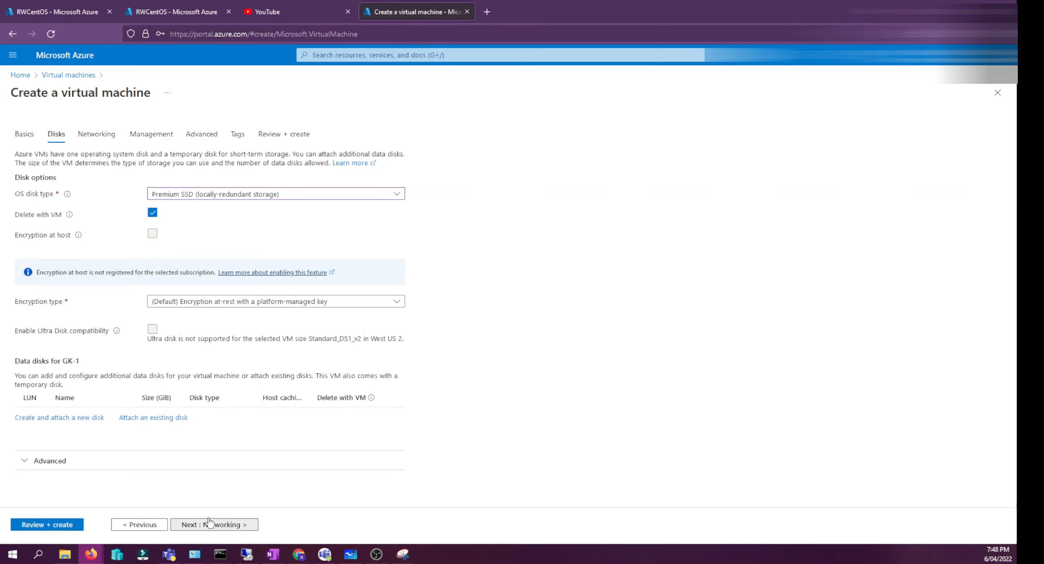
- Open the Networking tab and review its network interface, inbound port and load balancing settings
click(220, 525)
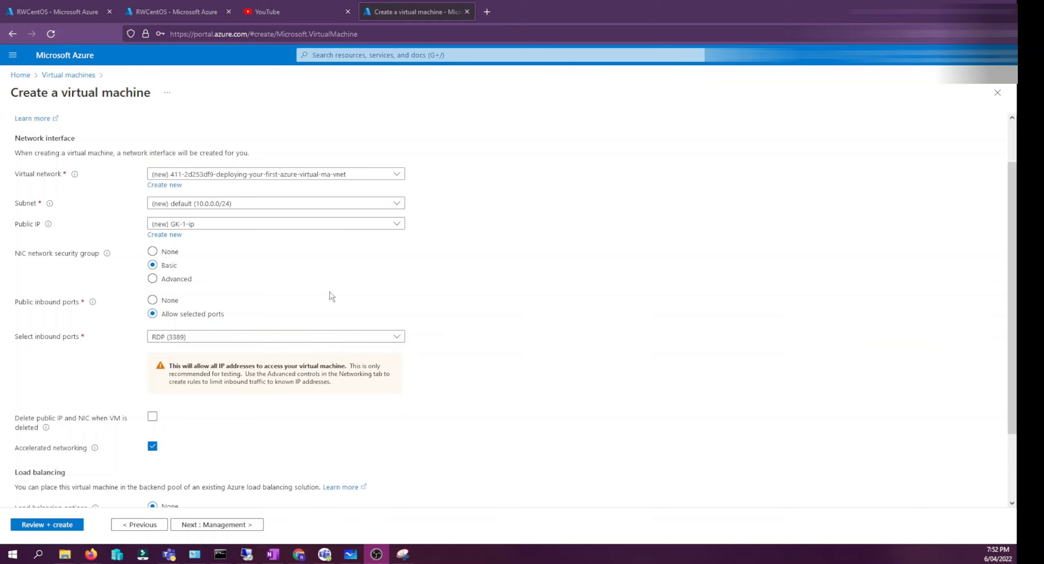
scroll(331, 297, down, 2)
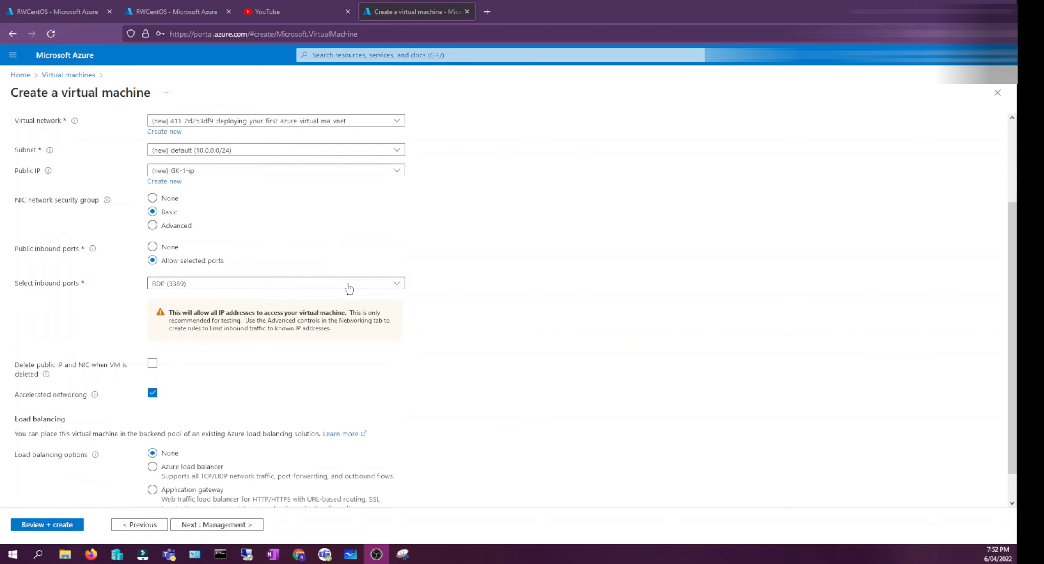
scroll(349, 289, down, 1)
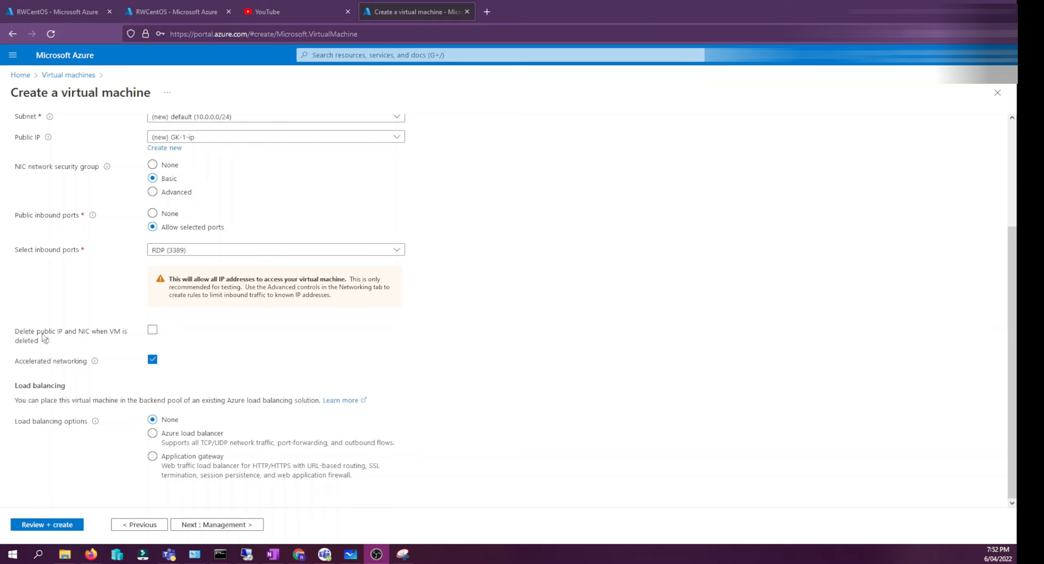
- Enable deleting the public IP and NIC together with the VM, then continue to the Management tab
click(152, 329)
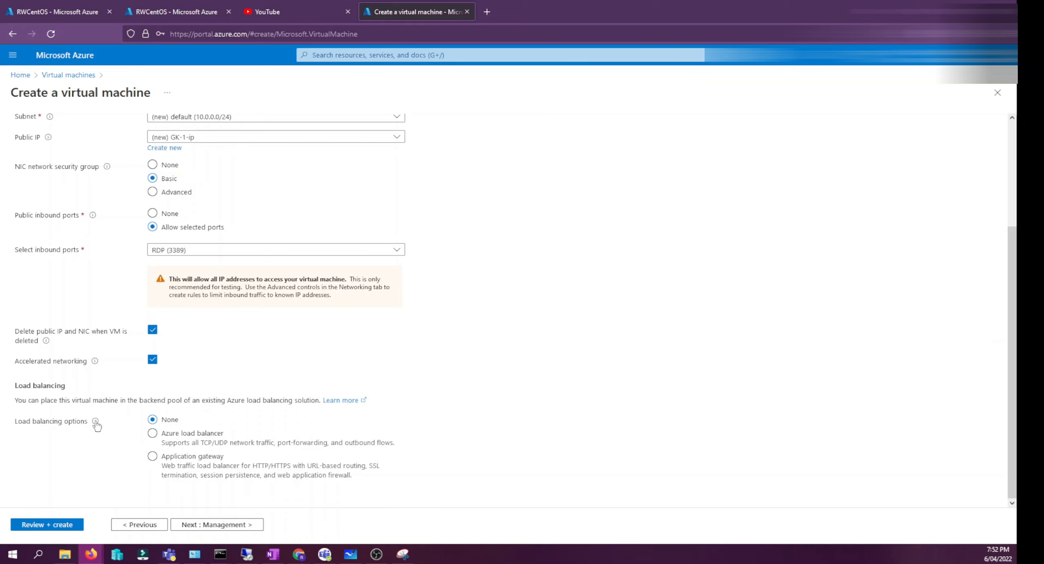
mouse_move(96, 425)
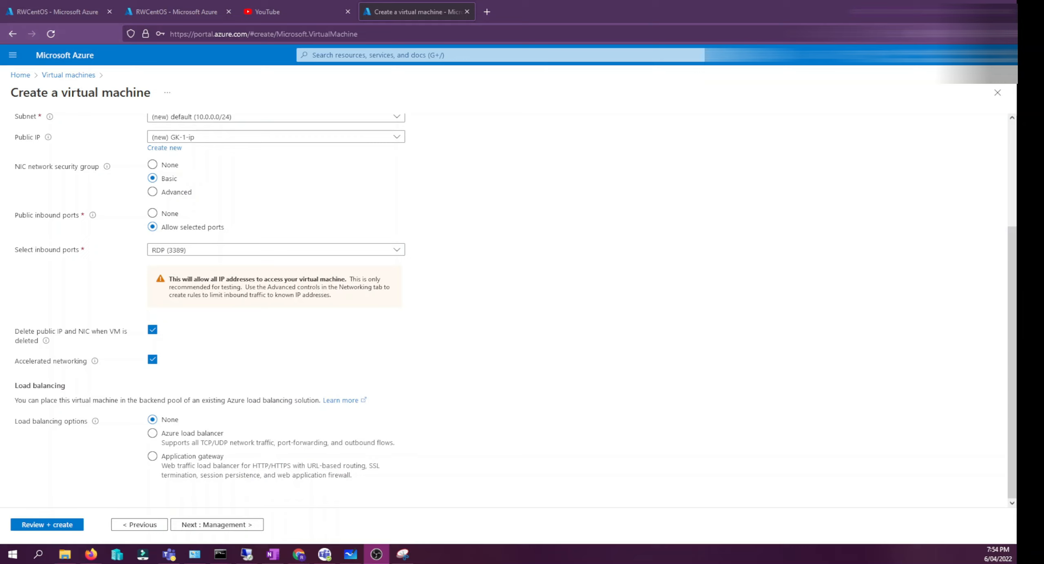
click(201, 524)
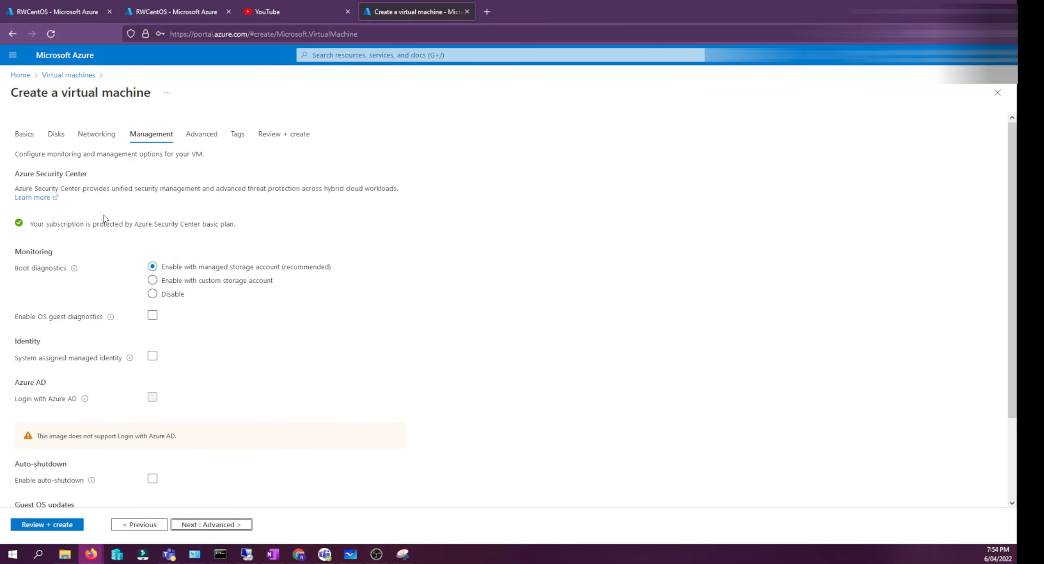
scroll(7, 293, down, 1)
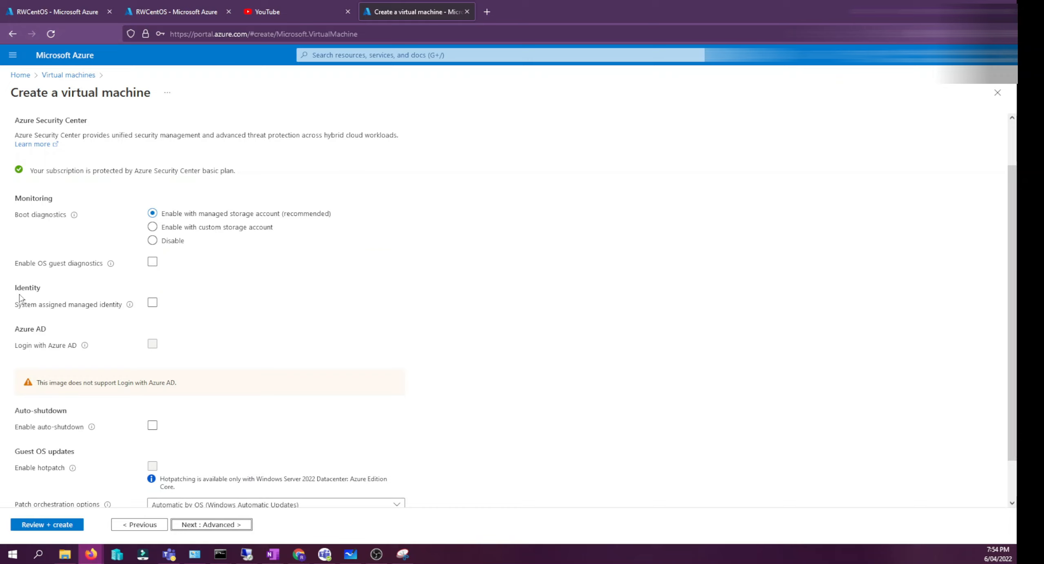
mouse_move(130, 306)
scroll(106, 326, down, 1)
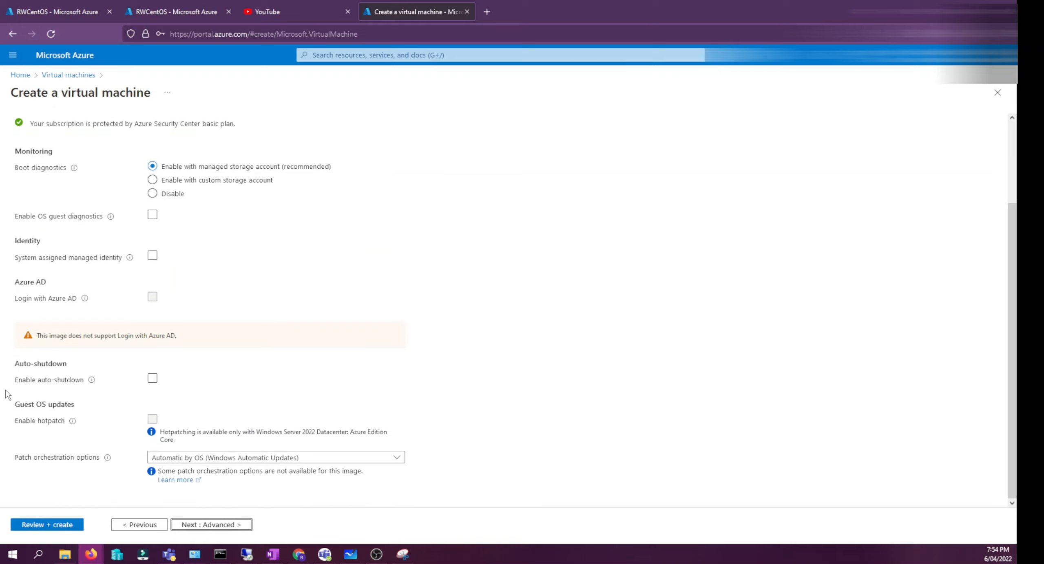
click(152, 378)
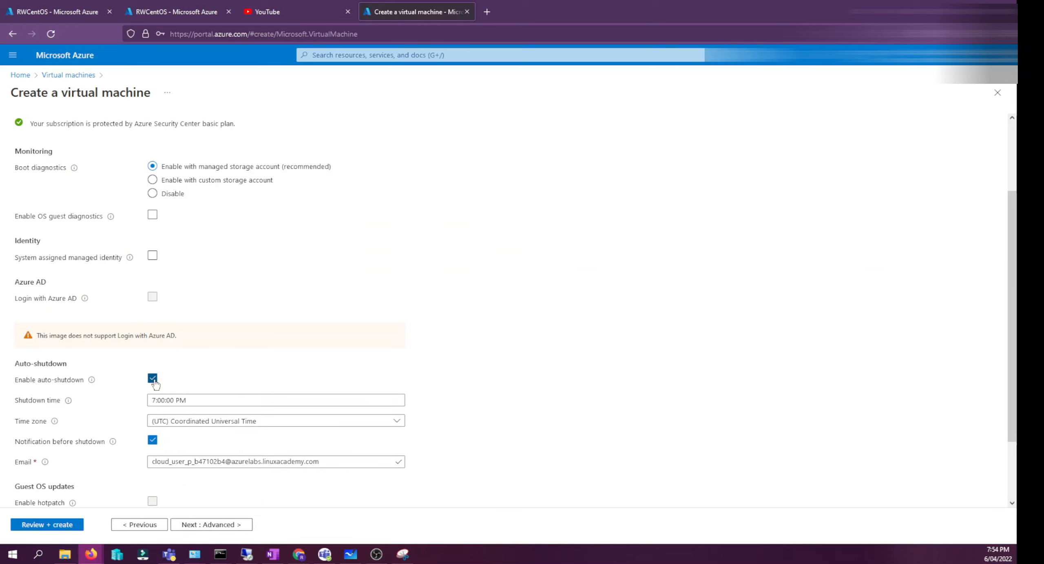
scroll(88, 383, down, 2)
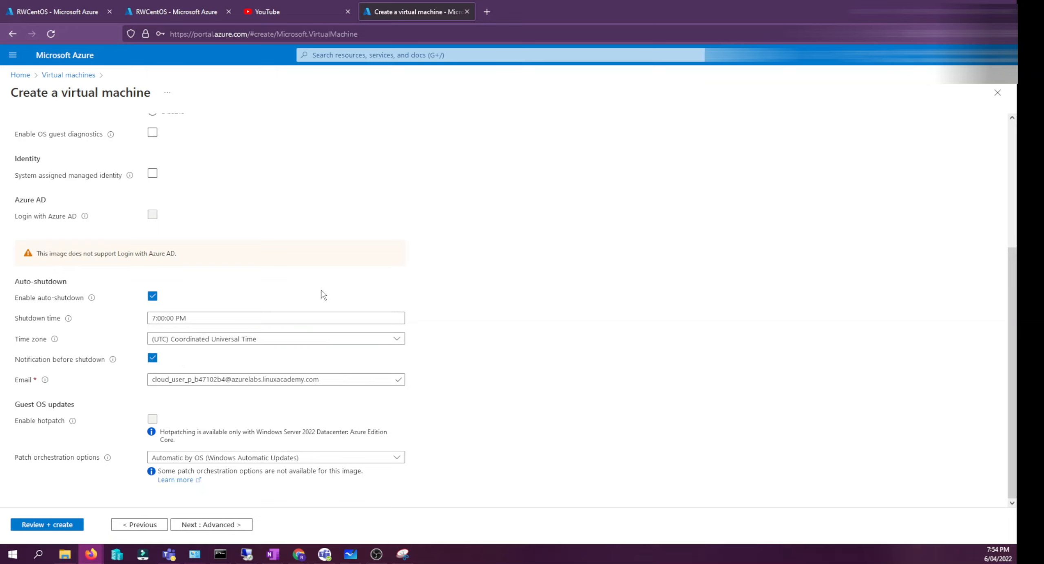
click(38, 305)
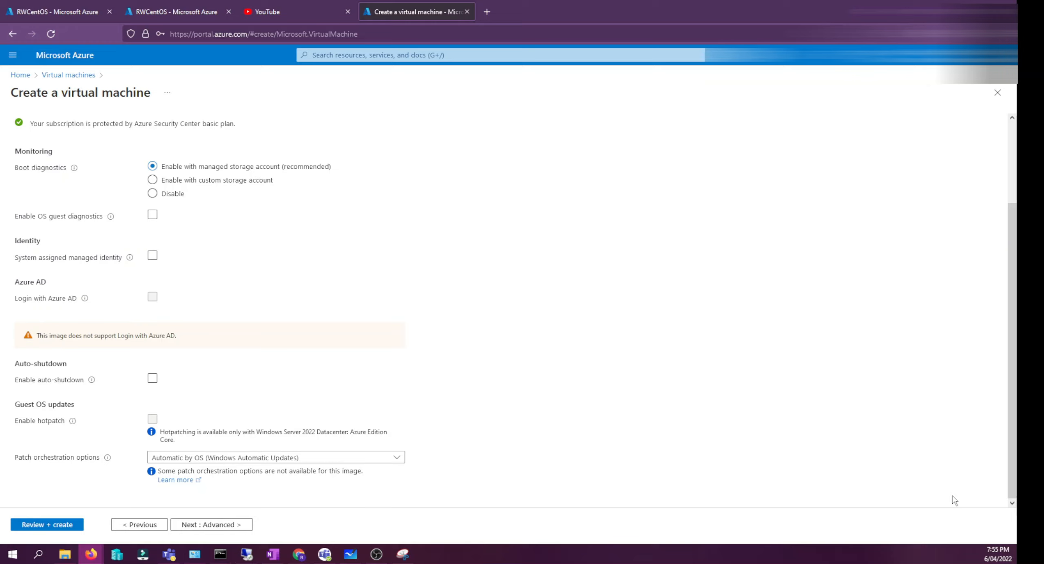
- Open the Advanced tab and review its extensions, custom data, user data, host and placement options
click(187, 530)
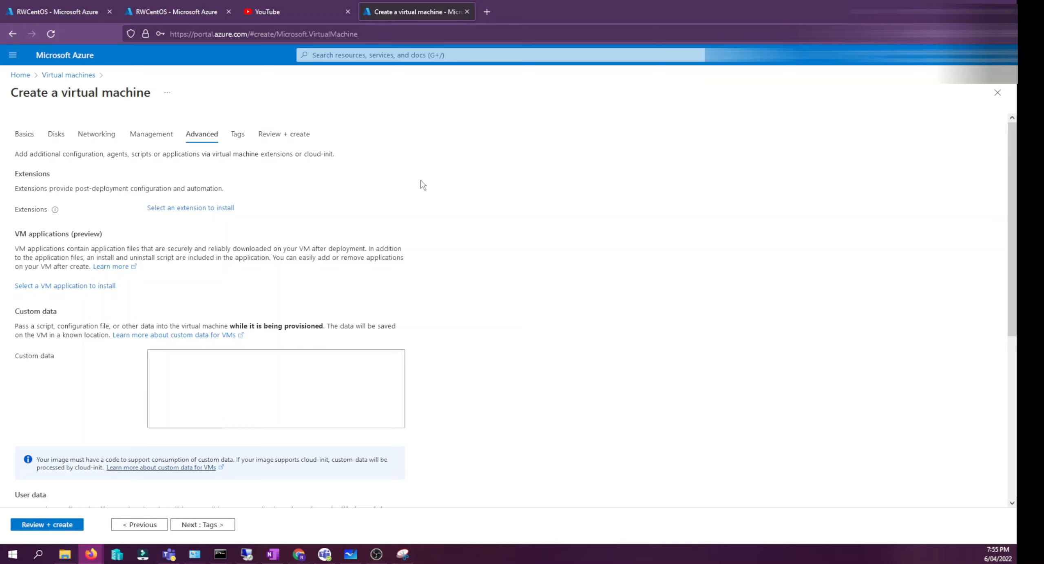
click(185, 208)
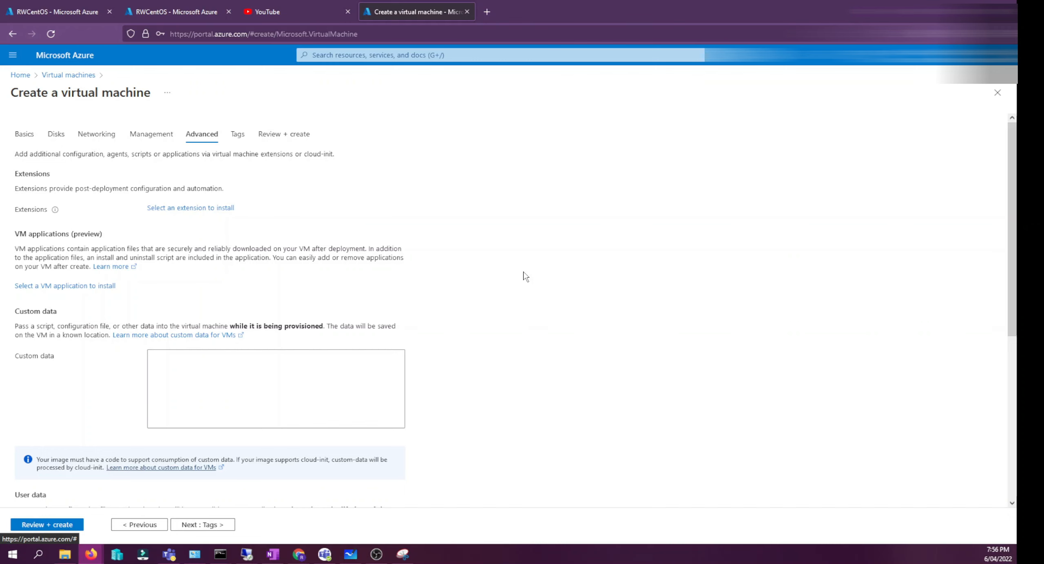
scroll(136, 285, down, 5)
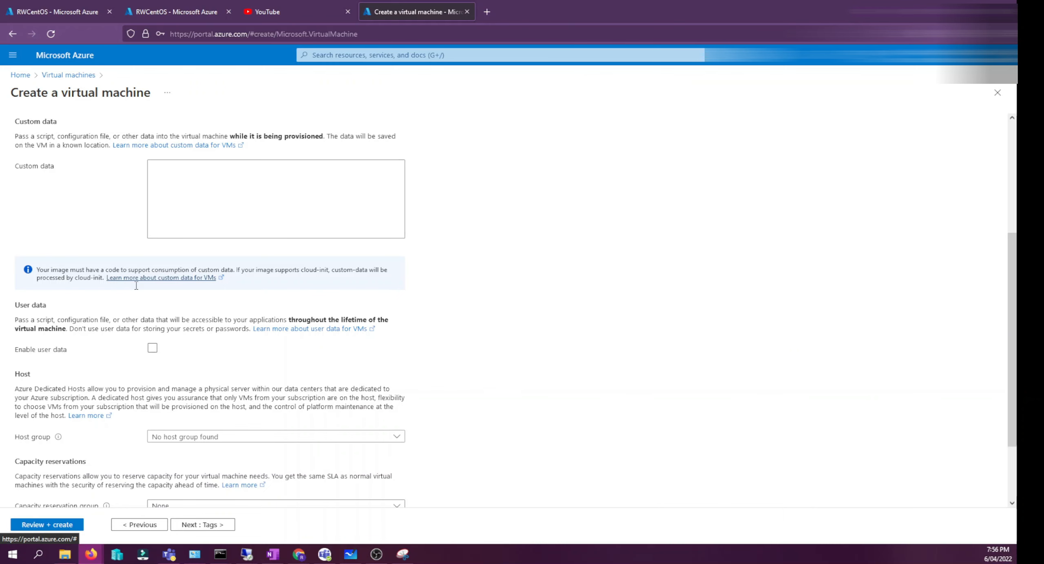
scroll(279, 468, down, 3)
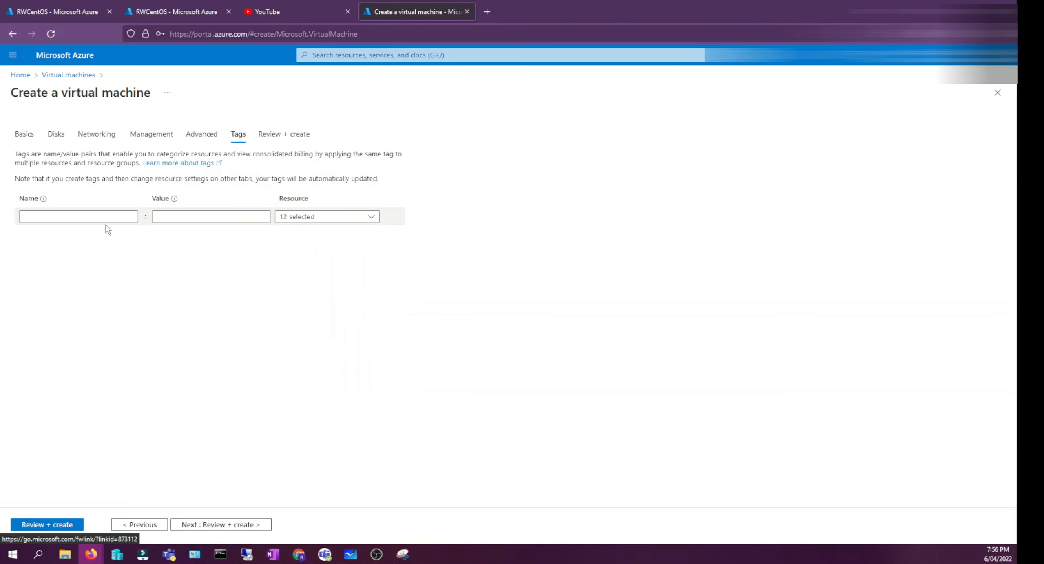
click(55, 216)
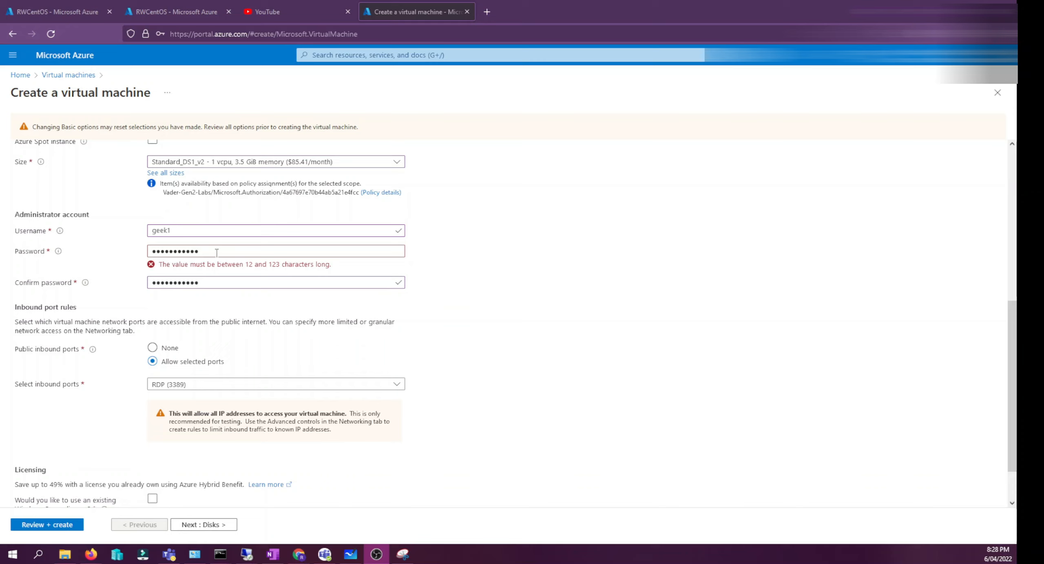
- Re-enter a longer administrator account password in both the password and confirm password fields
drag(216, 253, 133, 249)
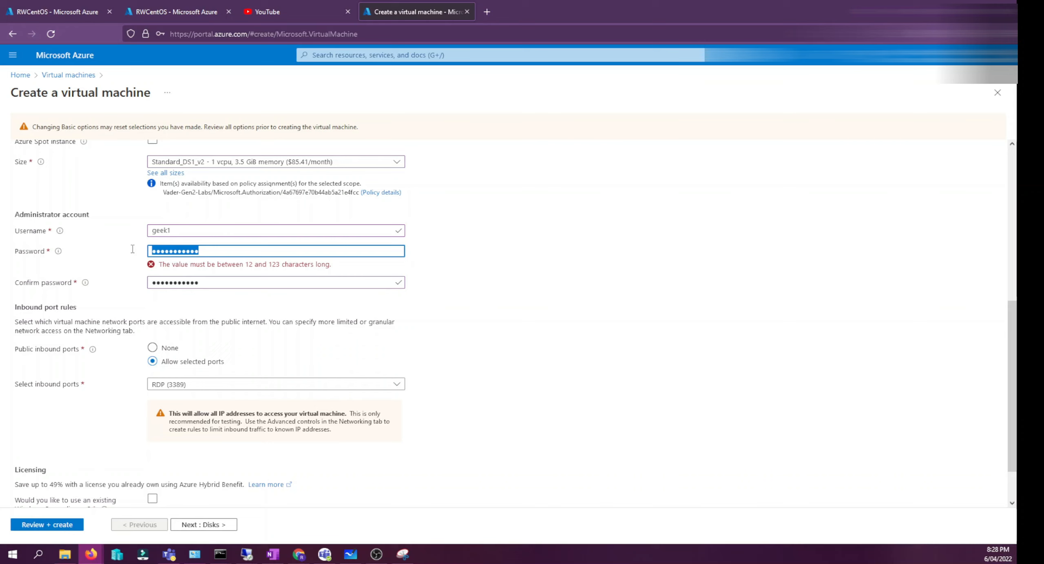
text(•••••••)
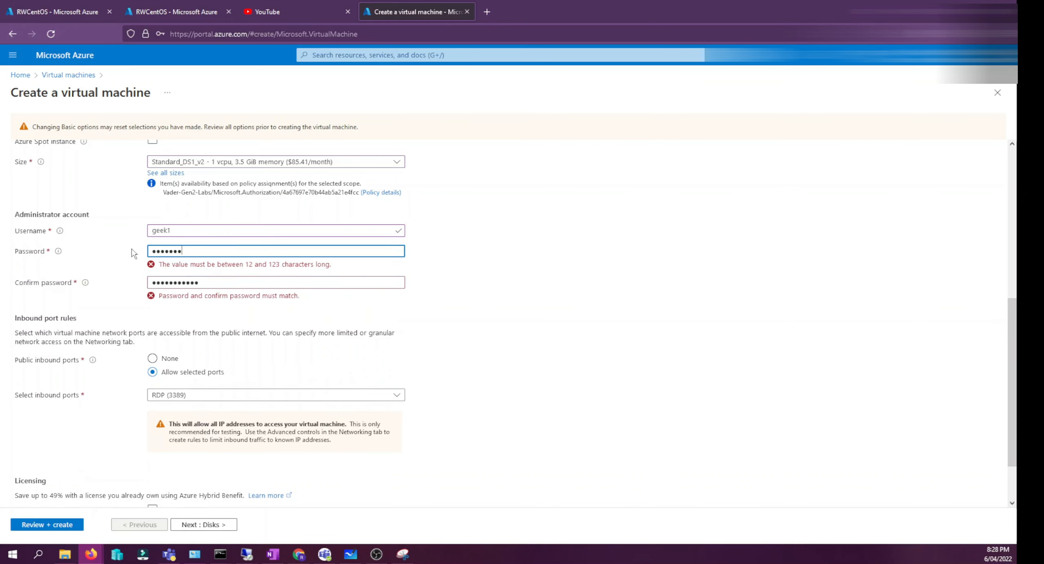
text(••••••)
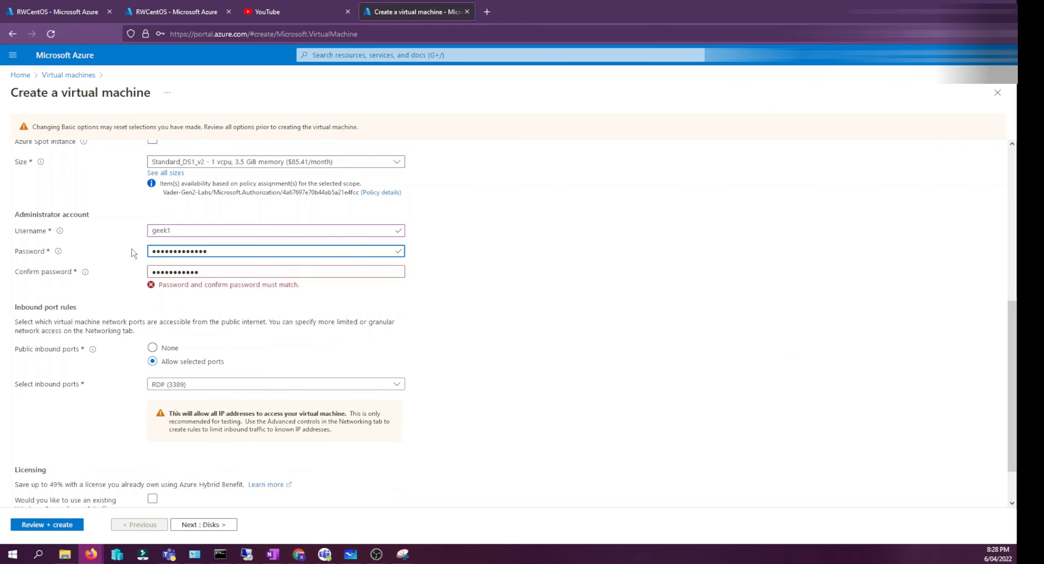
key(Tab)
text(•••••••••)
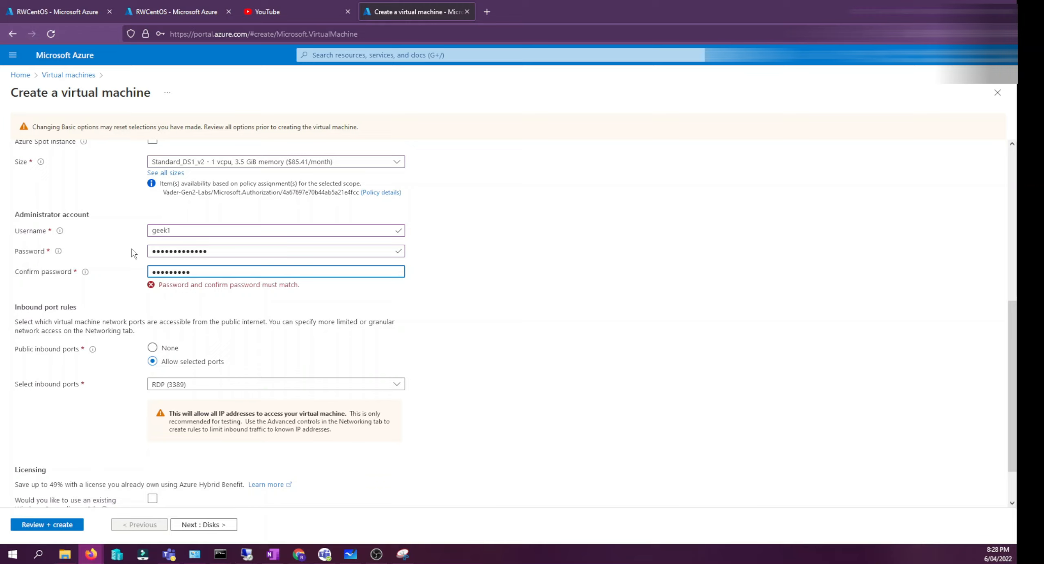
text(••••)
key(ctrl+a)
text(Password12345!)
drag(222, 256, 108, 256)
text(Pa)
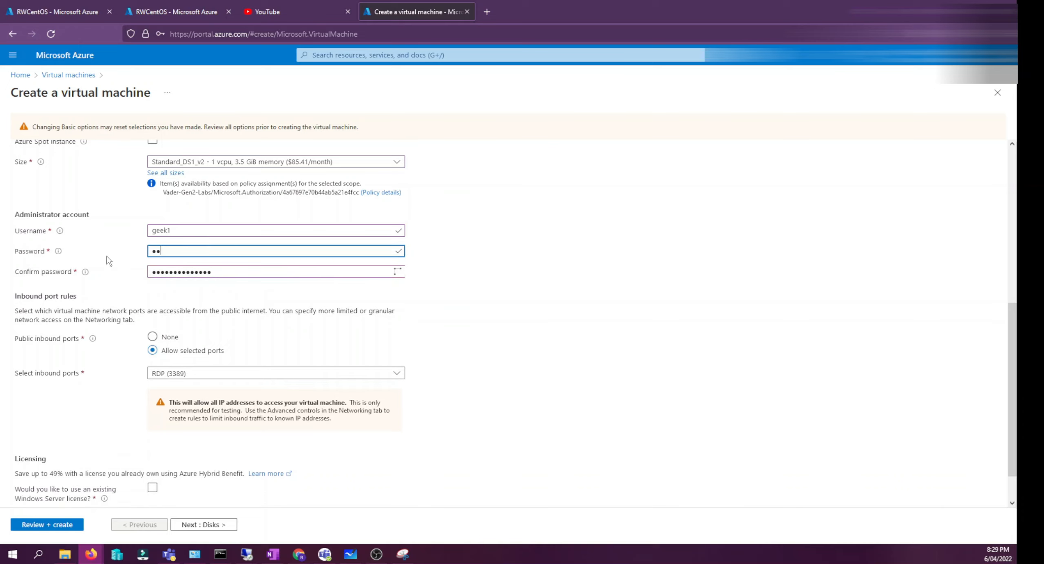
text(ssword123456)
scroll(505, 331, up, 7)
scroll(504, 320, down, 8)
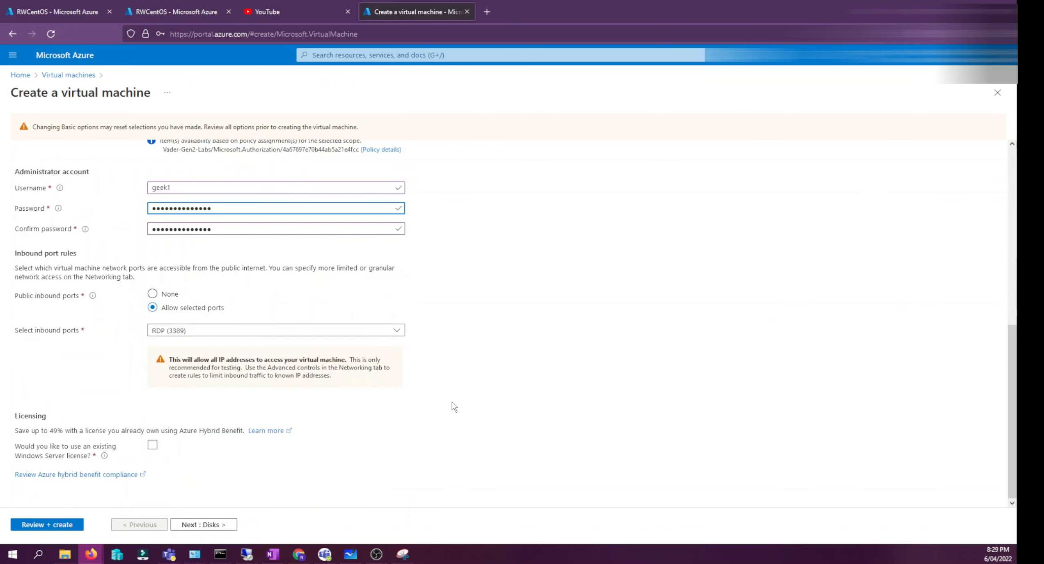
- Step through the Disks and Networking tabs and open Review + create to validate the VM configuration
click(221, 525)
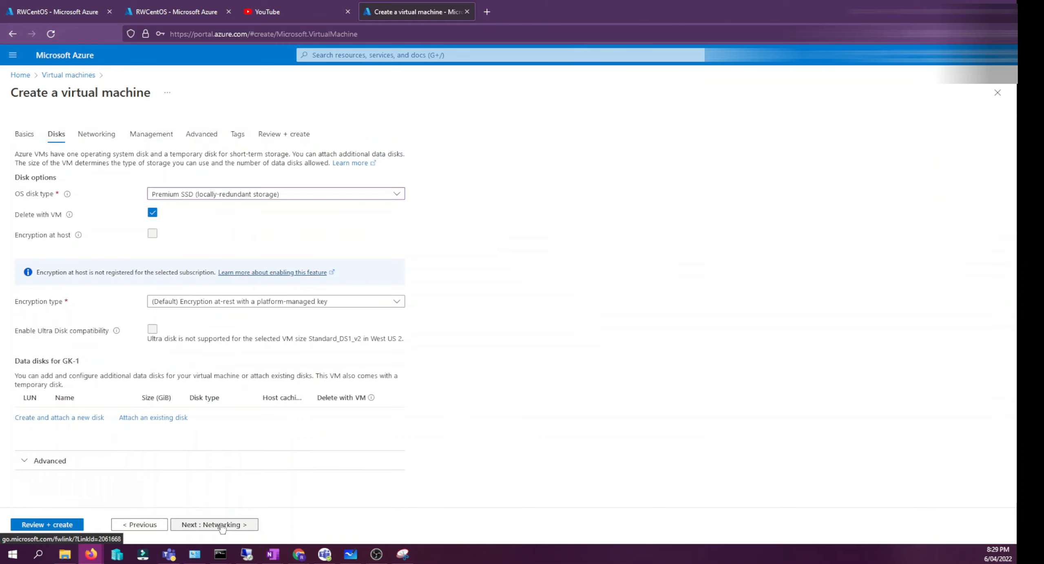
click(222, 526)
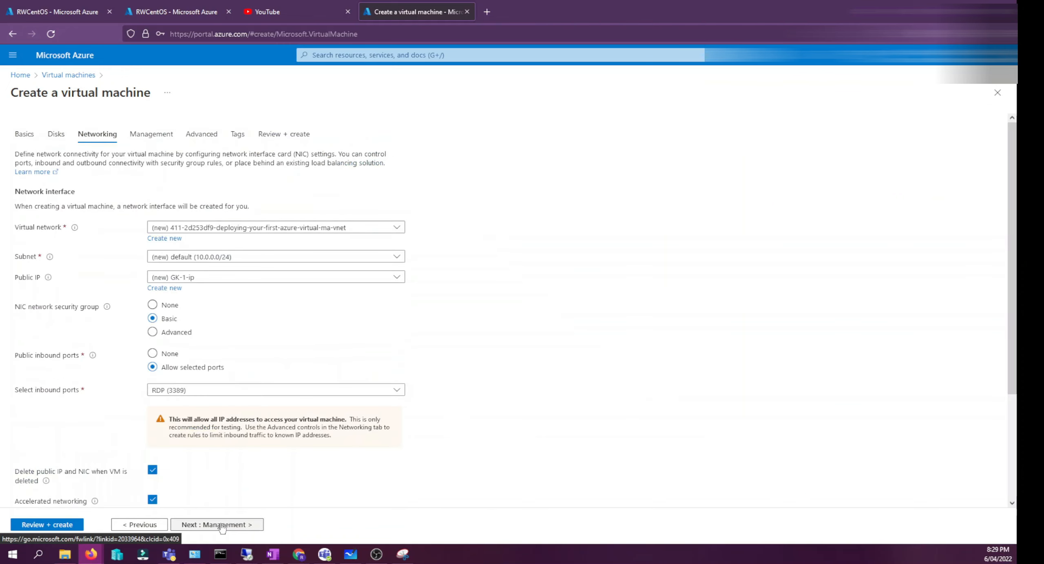
click(285, 138)
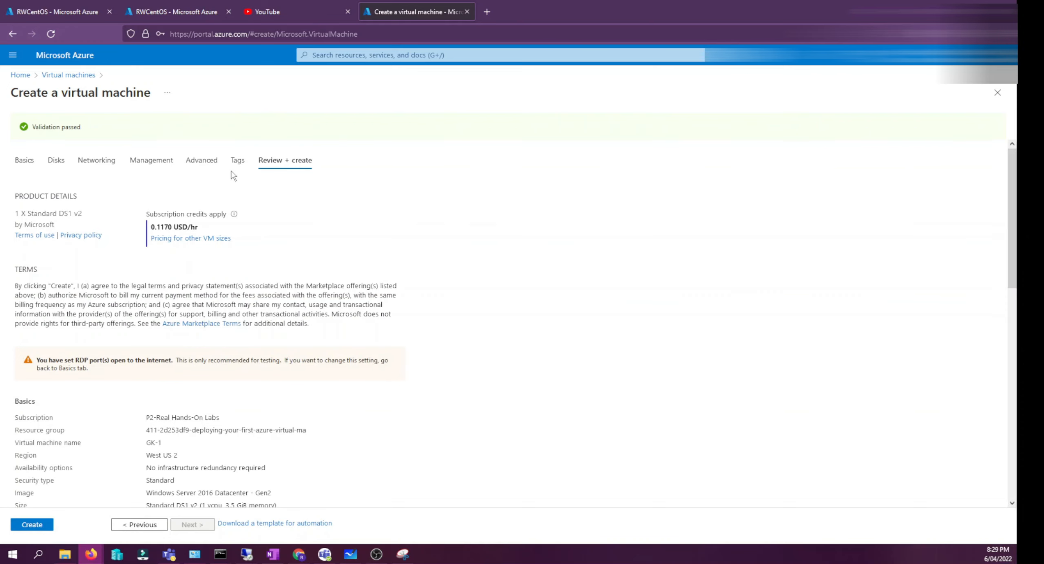
- Review the validation summary, RDP warning and the listed Basics, Disks, Networking, Management and Advanced settings
drag(35, 127, 78, 127)
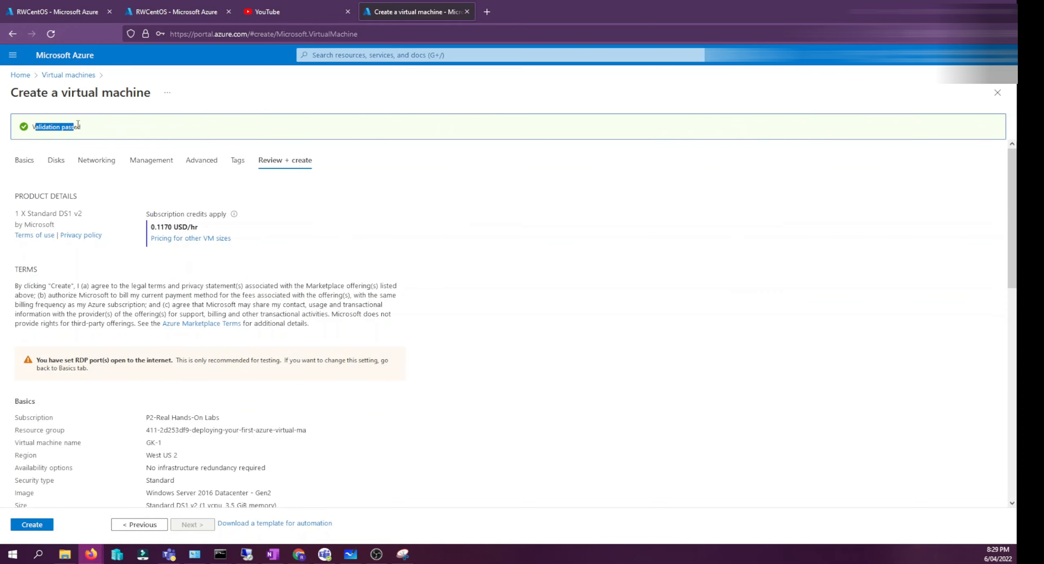
click(116, 128)
scroll(233, 229, down, 1)
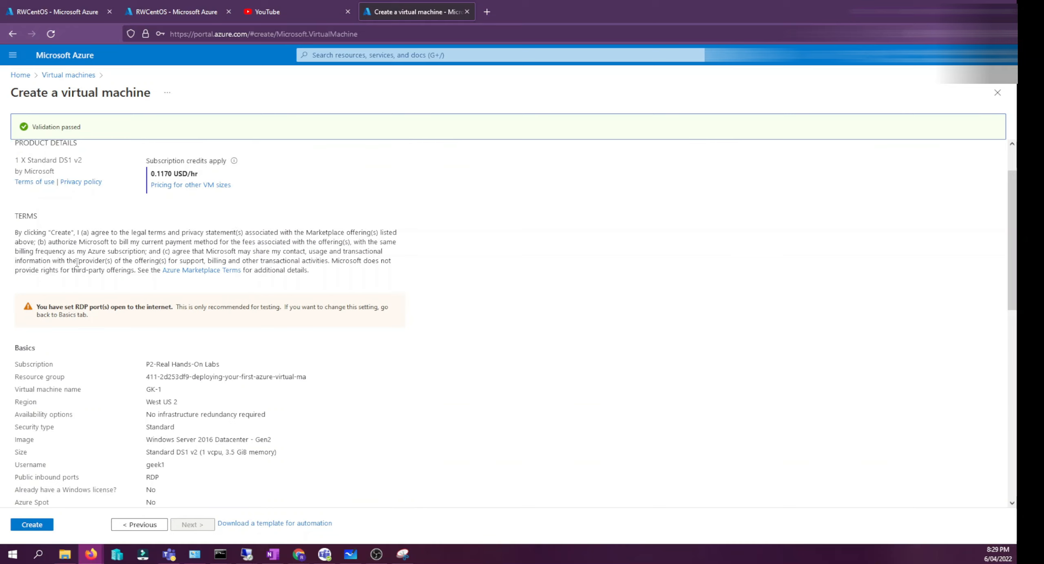
drag(37, 307, 69, 309)
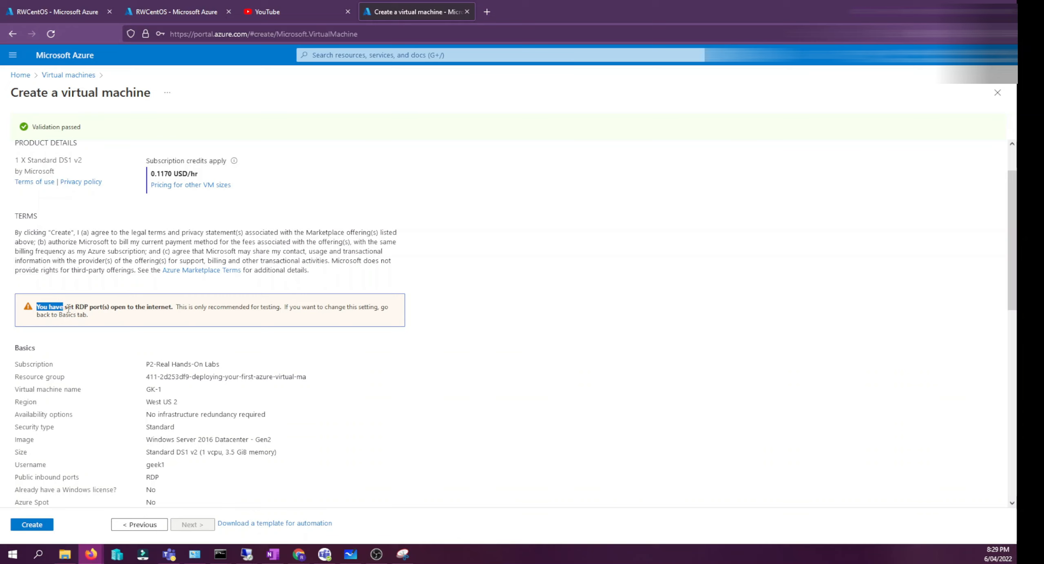
click(68, 309)
scroll(70, 336, down, 3)
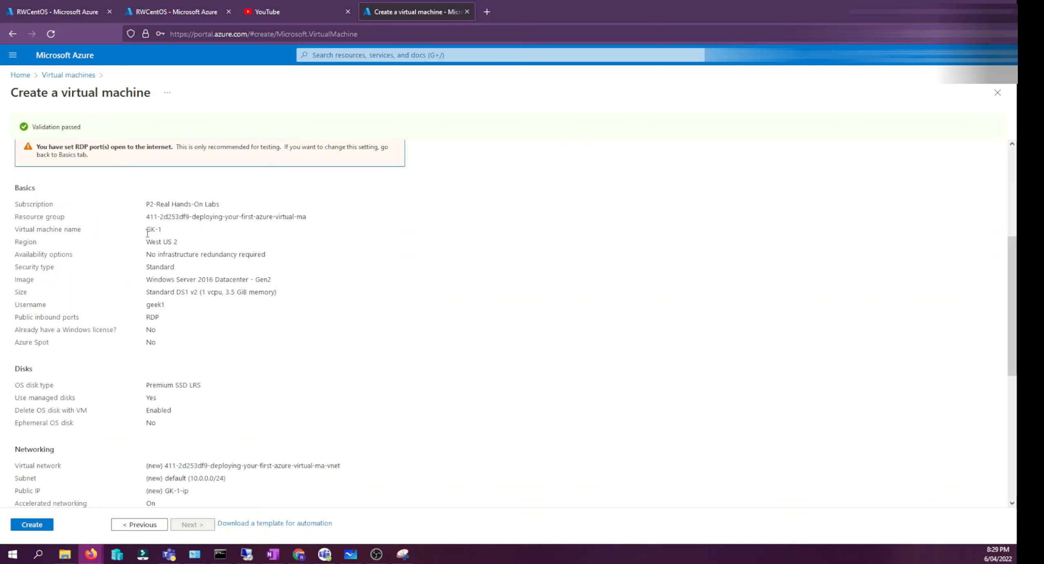
scroll(244, 283, down, 5)
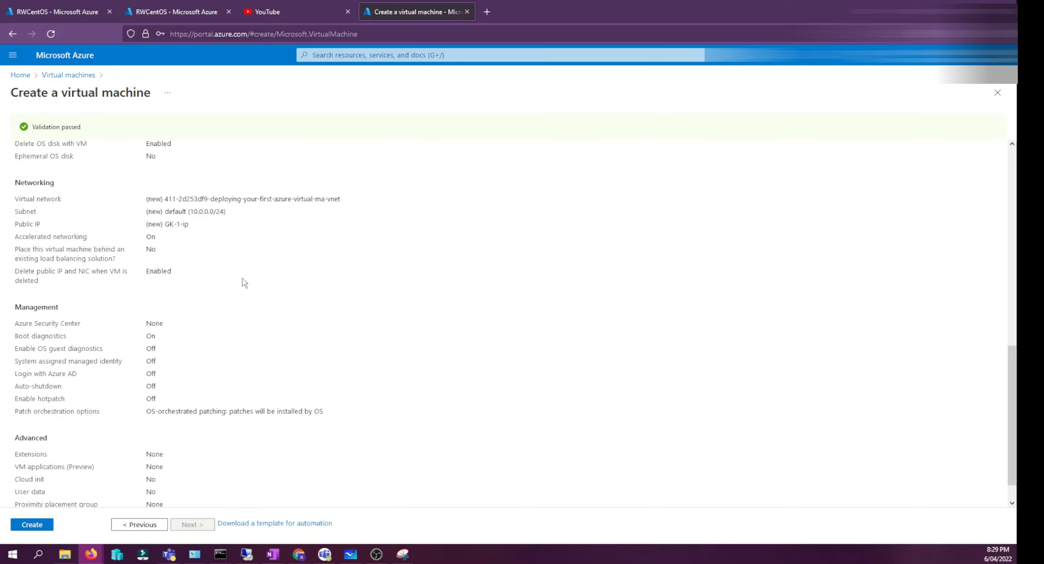
scroll(243, 278, up, 5)
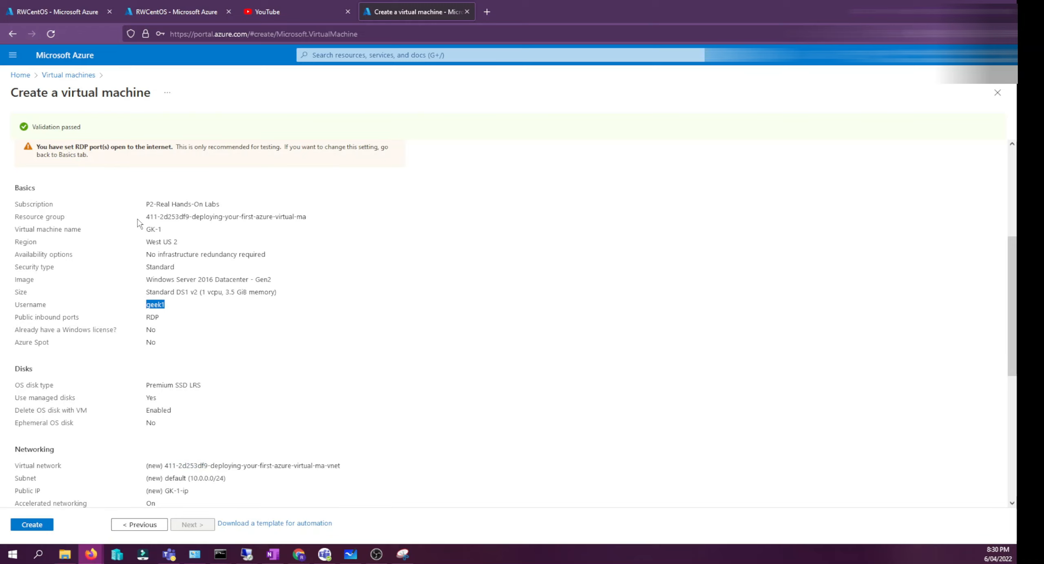
key(super+shift+s)
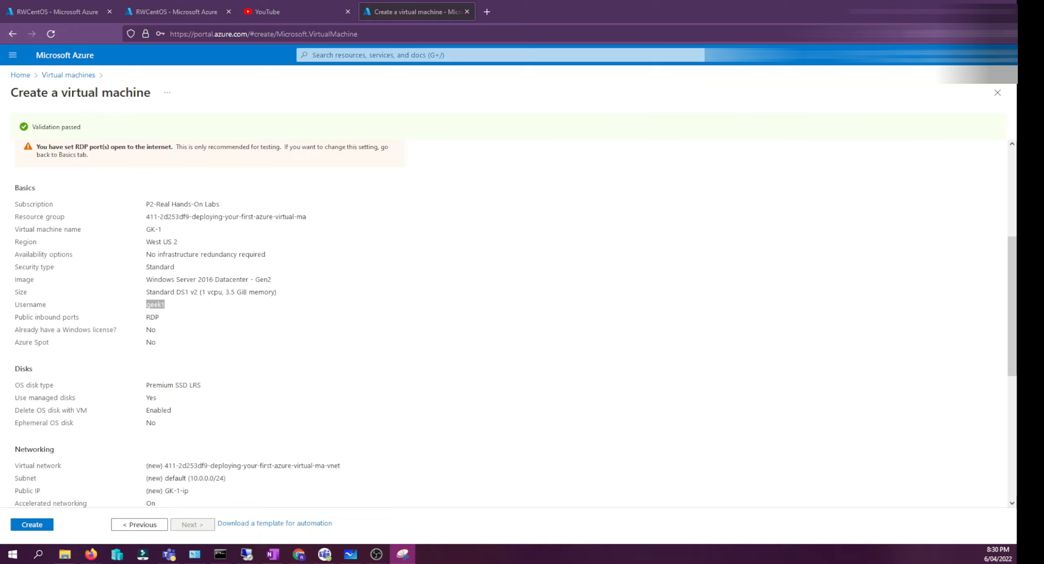
key(Escape)
scroll(227, 315, down, 5)
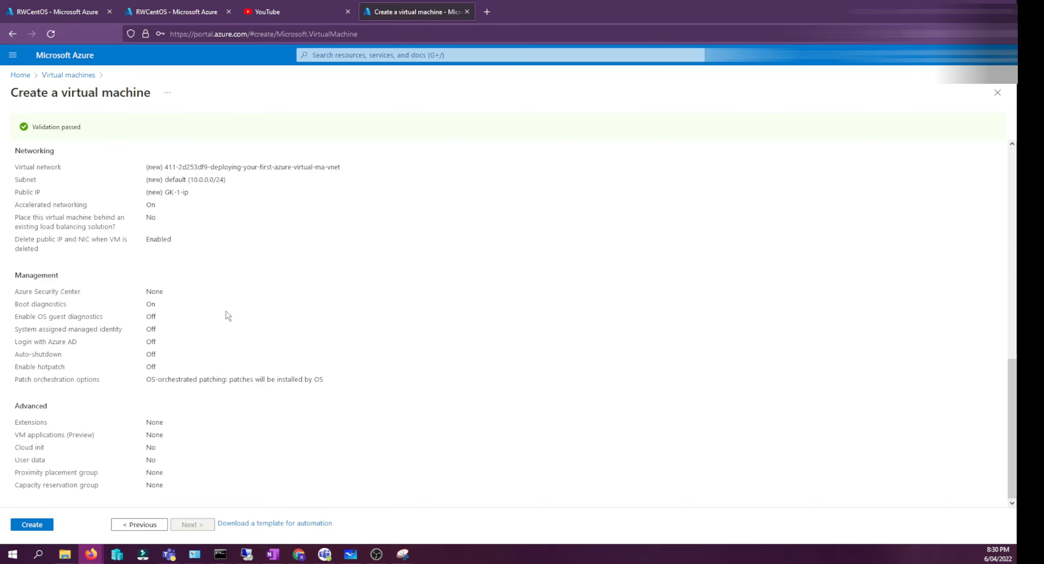
scroll(227, 315, up, 5)
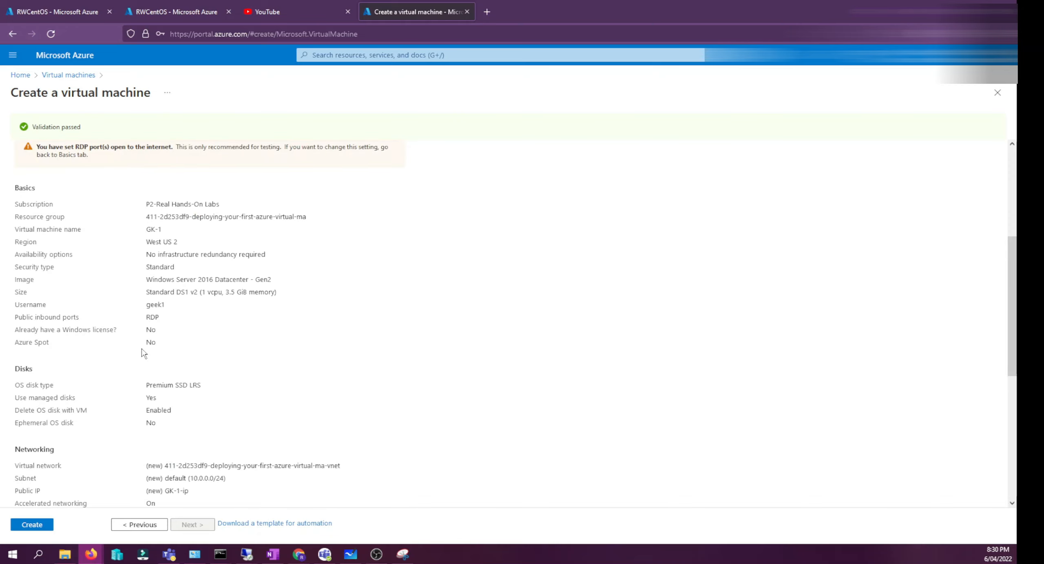
scroll(142, 349, down, 5)
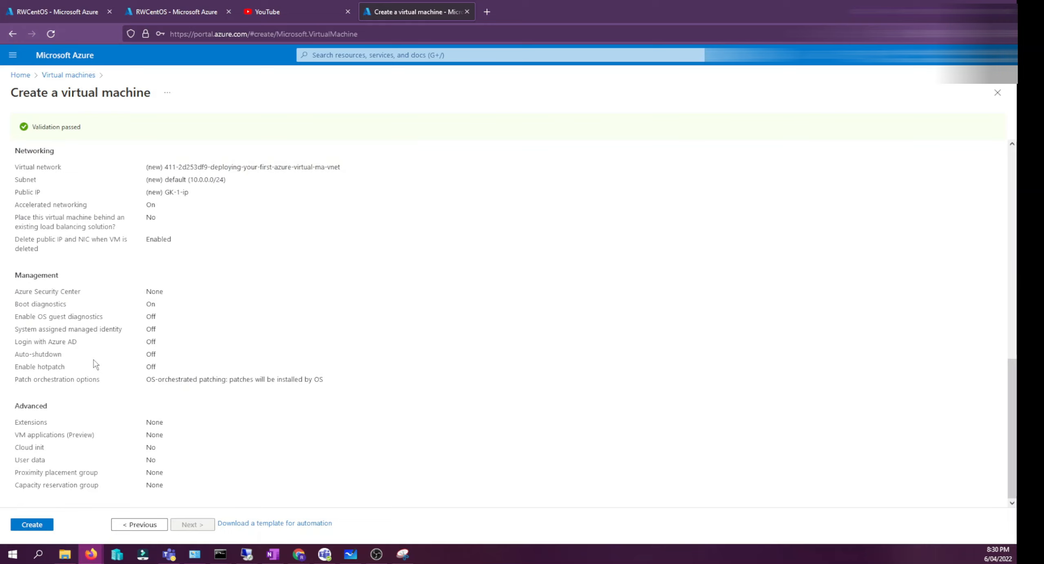
- Switch to the OneNote page on deploying the first VM and scroll through its annotated screenshots
key(Return)
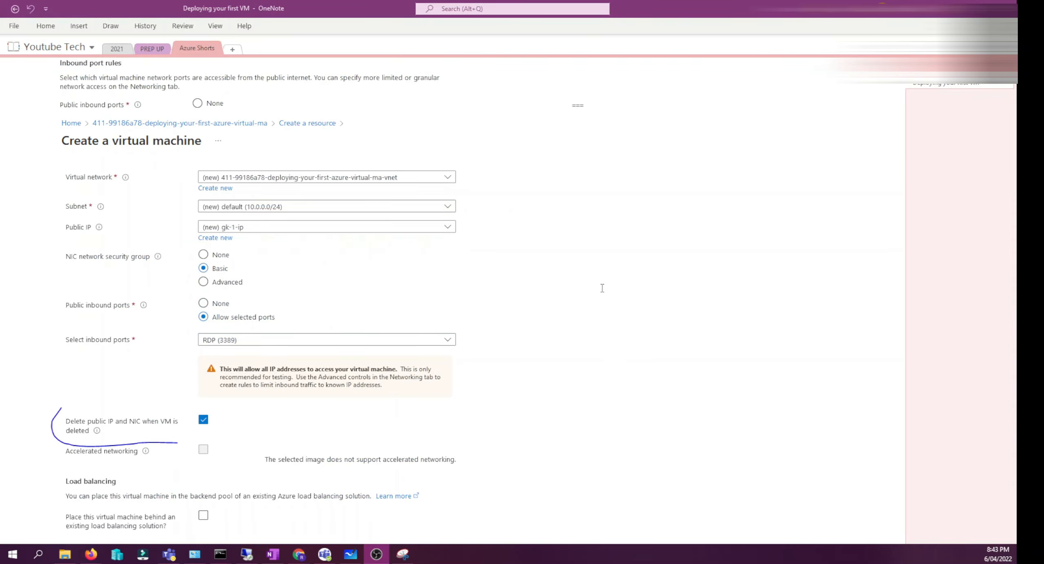
scroll(602, 289, up, 5)
scroll(538, 248, up, 12)
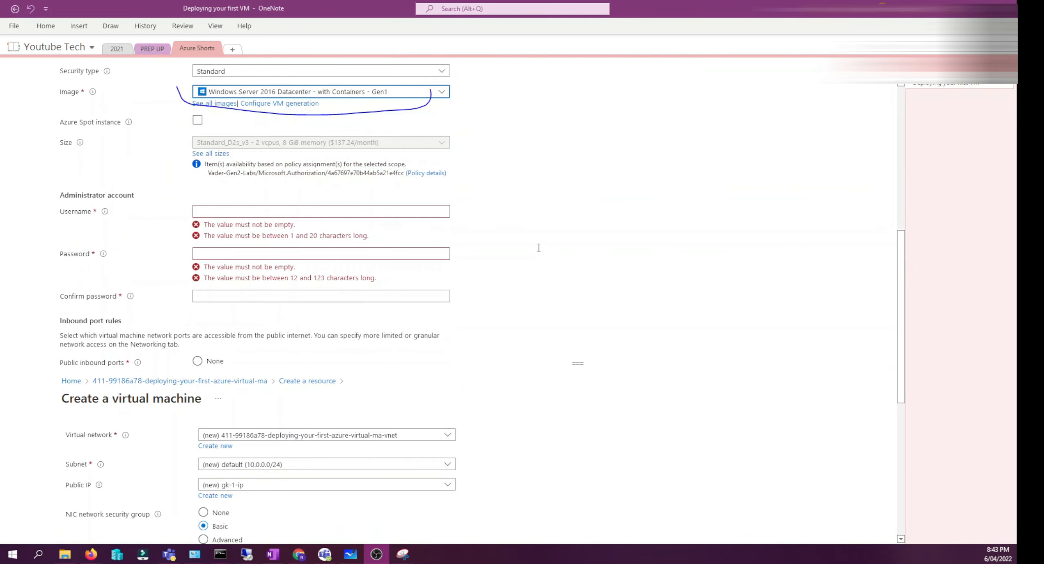
scroll(539, 247, down, 8)
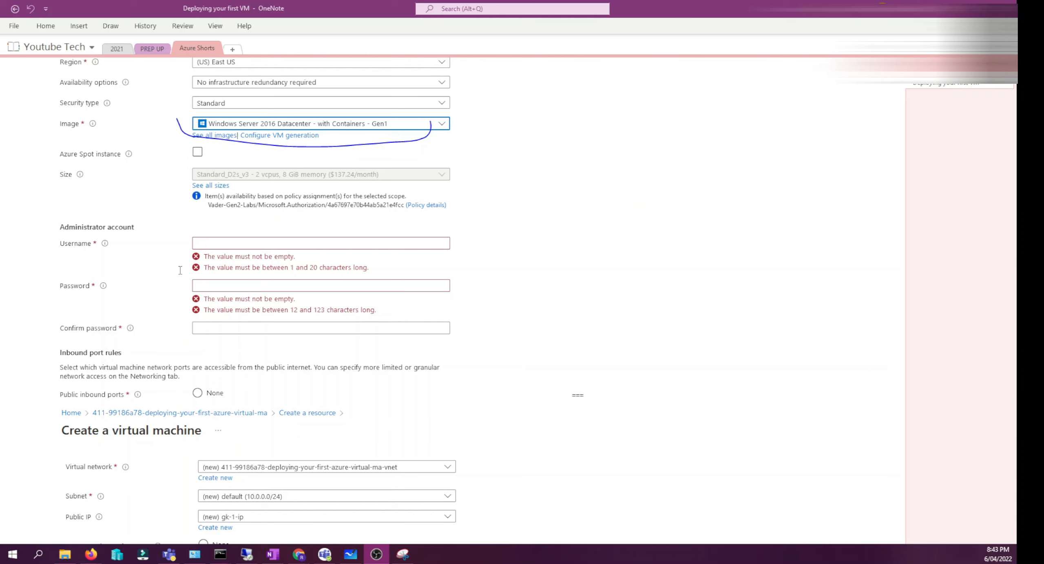
- Return from the notes to the browser and check the VM deployment's progress
scroll(180, 270, down, 10)
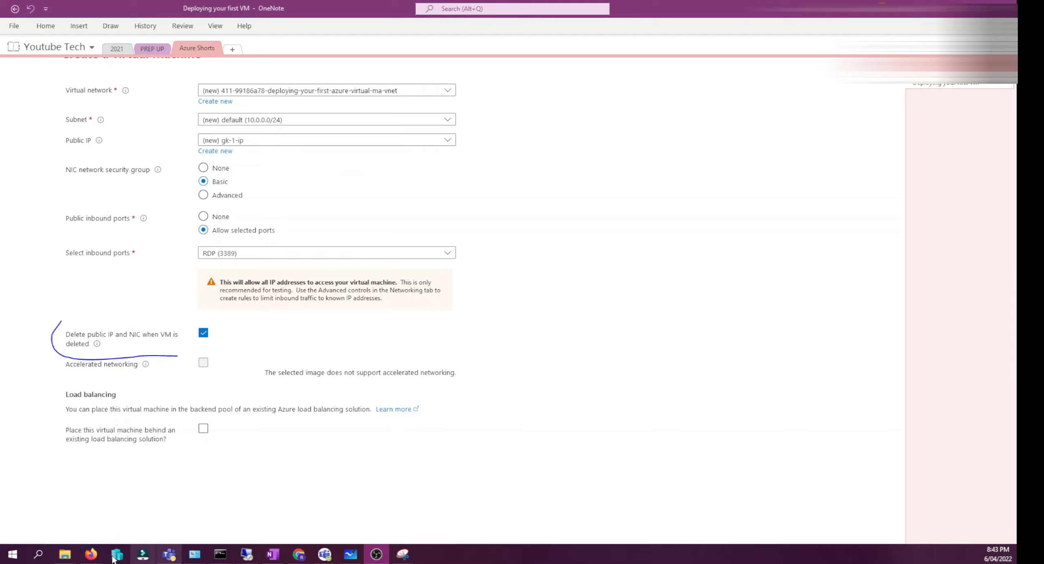
click(91, 555)
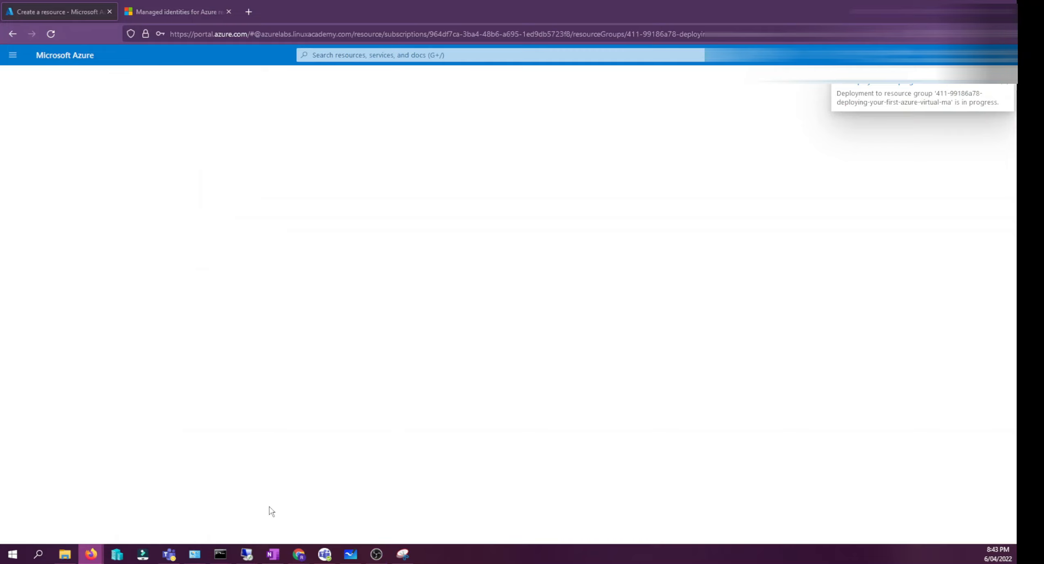
click(182, 5)
click(57, 11)
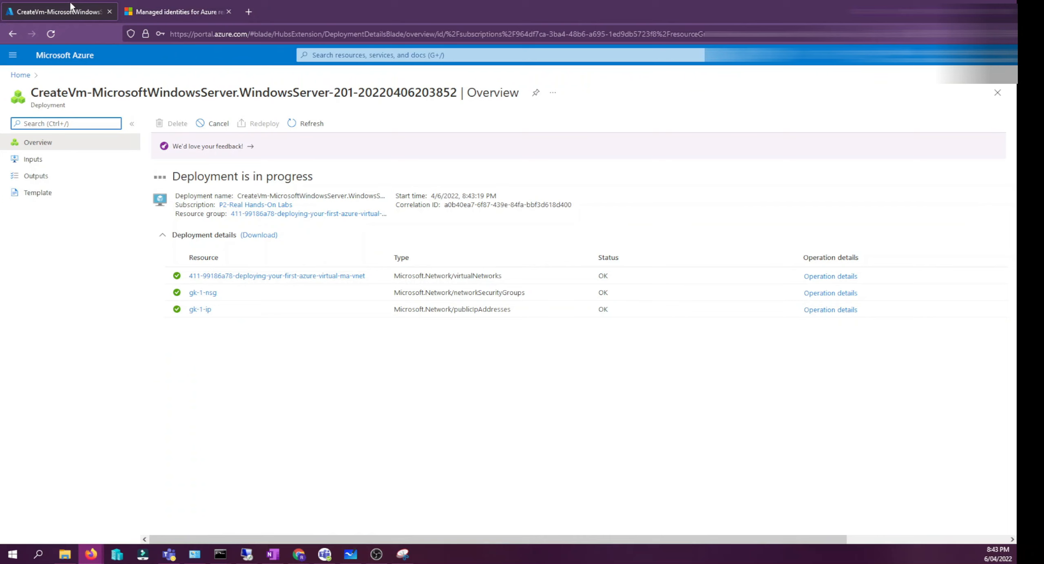
- View the managed identities documentation tab
click(175, 6)
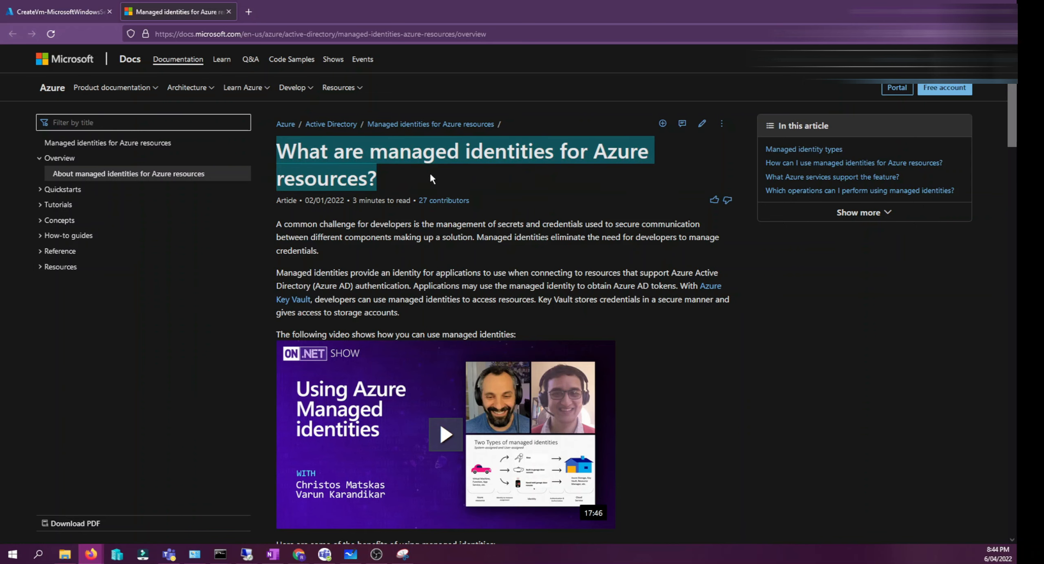
click(256, 36)
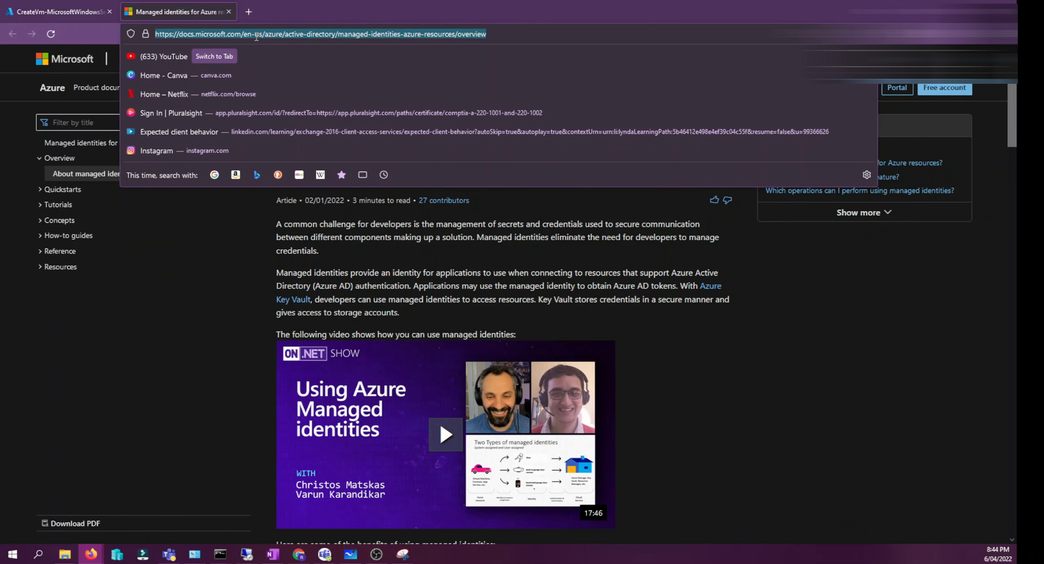
key(Escape)
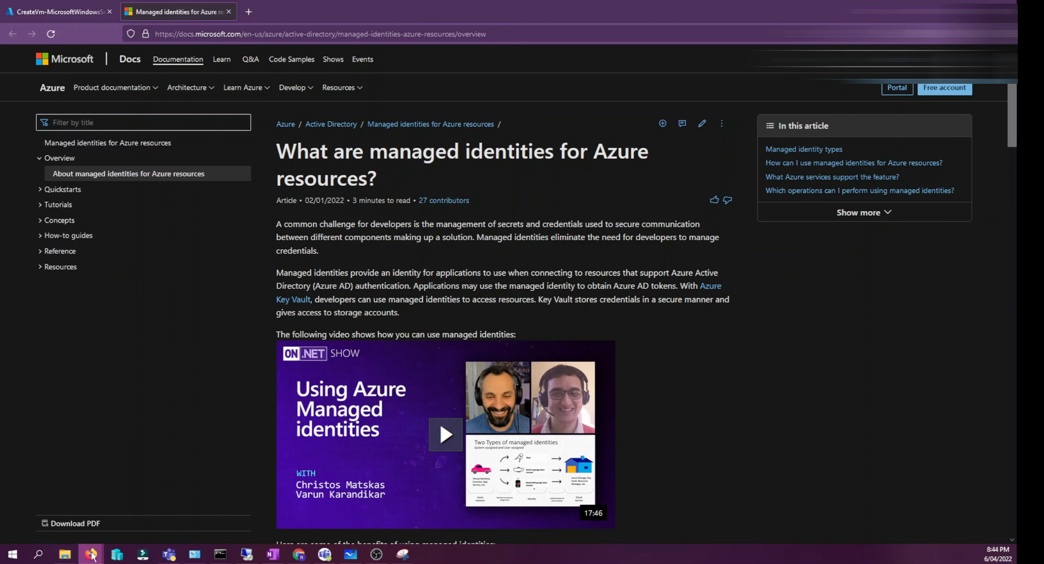
- Return to the completed deployment, expand its details and open the new VM resource
click(79, 5)
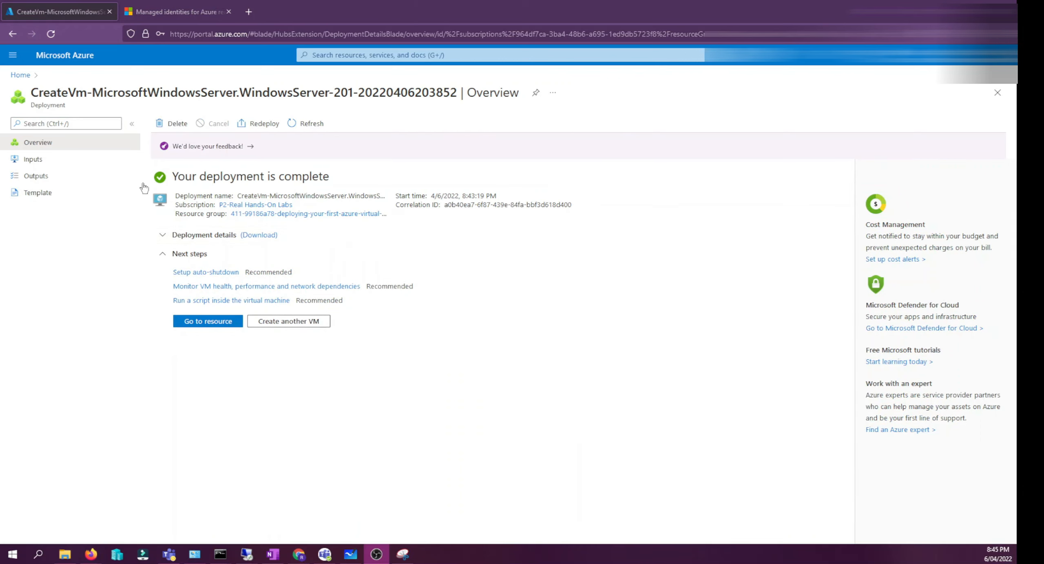
click(175, 237)
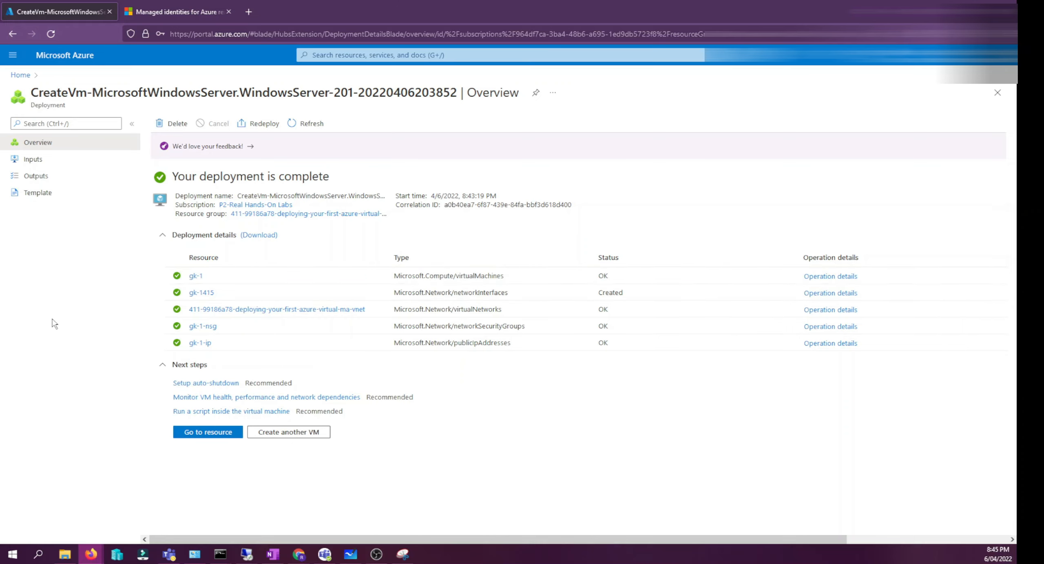
click(192, 435)
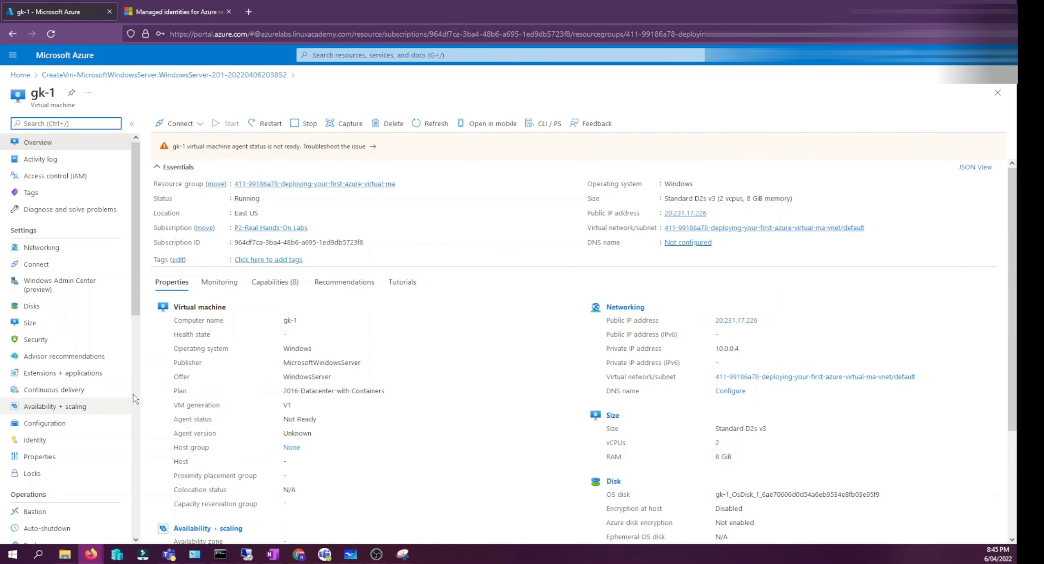
- Scroll through the gk-1 VM's overview properties for networking, size and disk details
scroll(363, 251, down, 2)
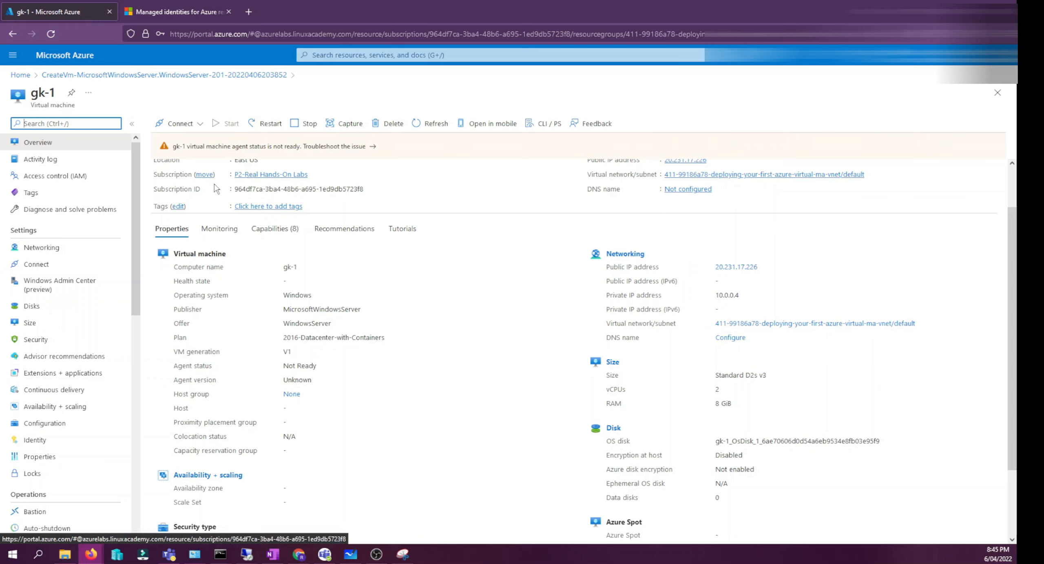
click(644, 405)
scroll(644, 405, down, 1)
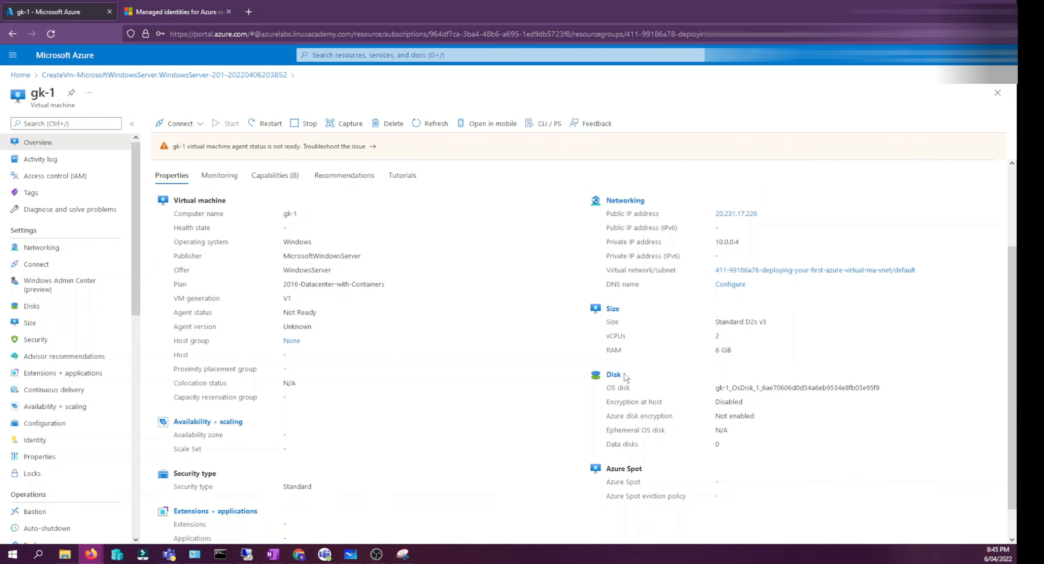
scroll(626, 378, down, 1)
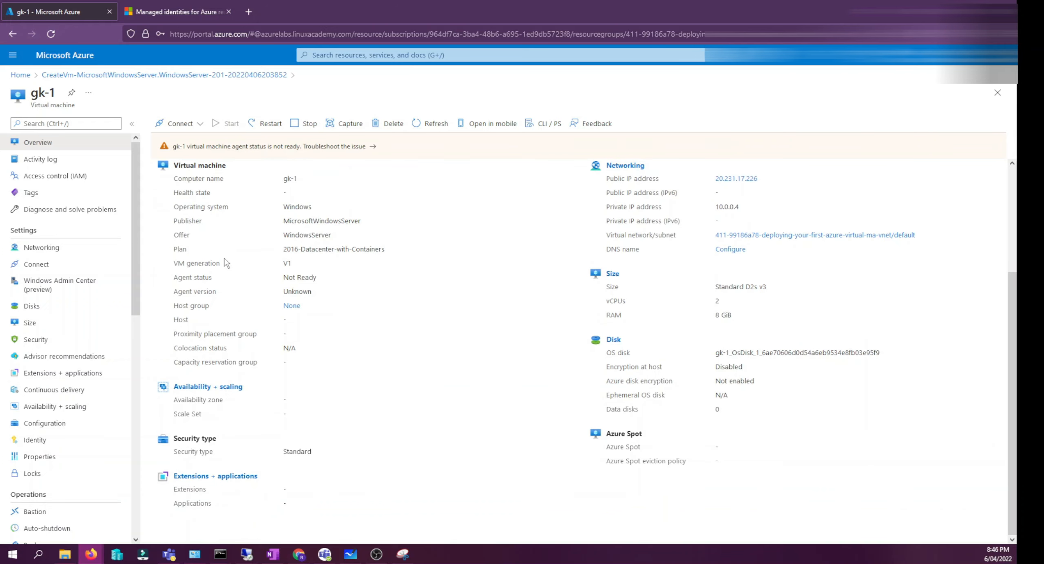
scroll(226, 263, up, 4)
scroll(66, 313, down, 10)
scroll(66, 310, up, 10)
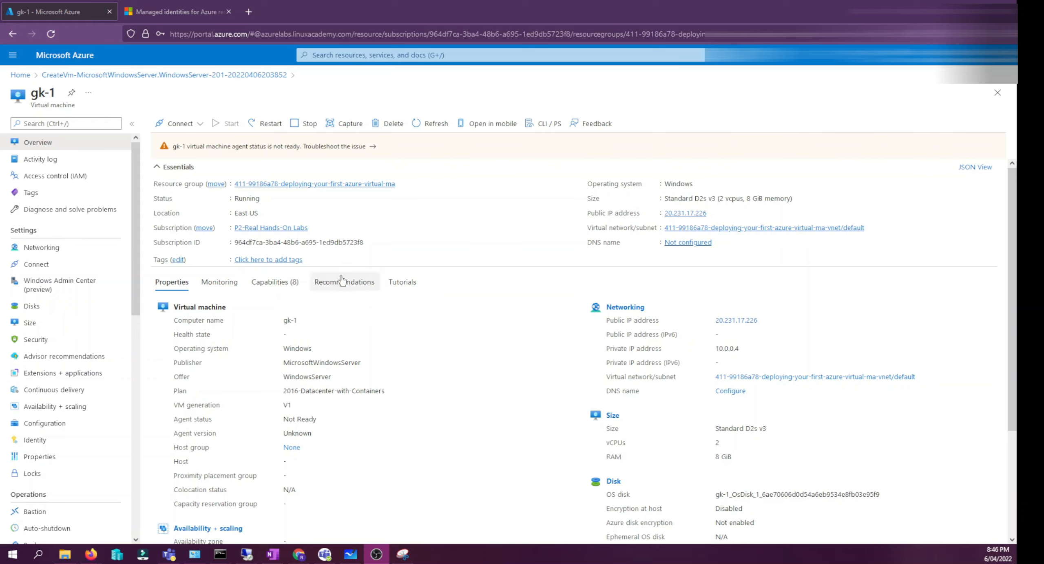
- Open the VM's RDP connection options and download the RDP file
click(179, 123)
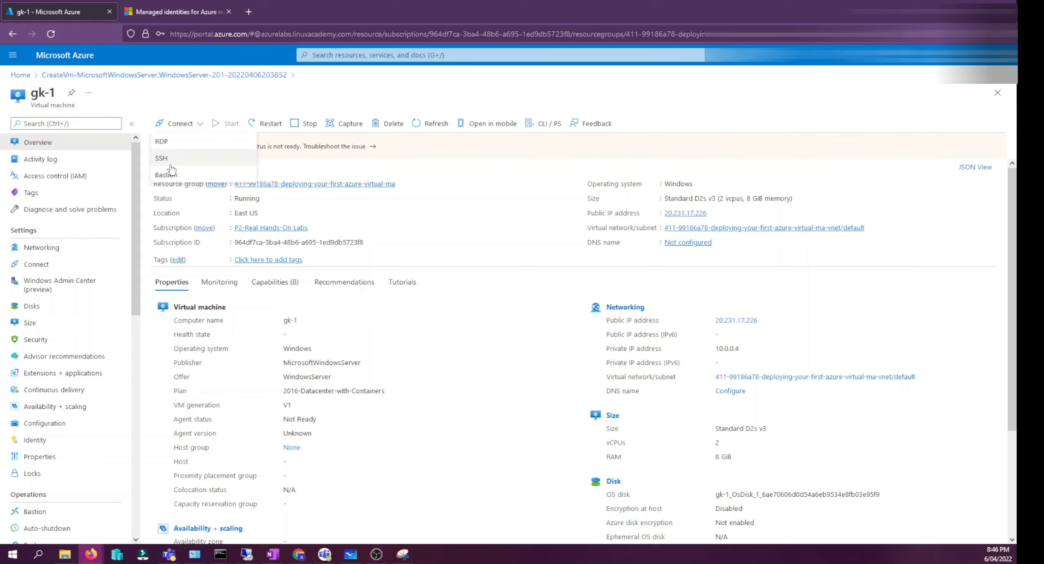
click(171, 163)
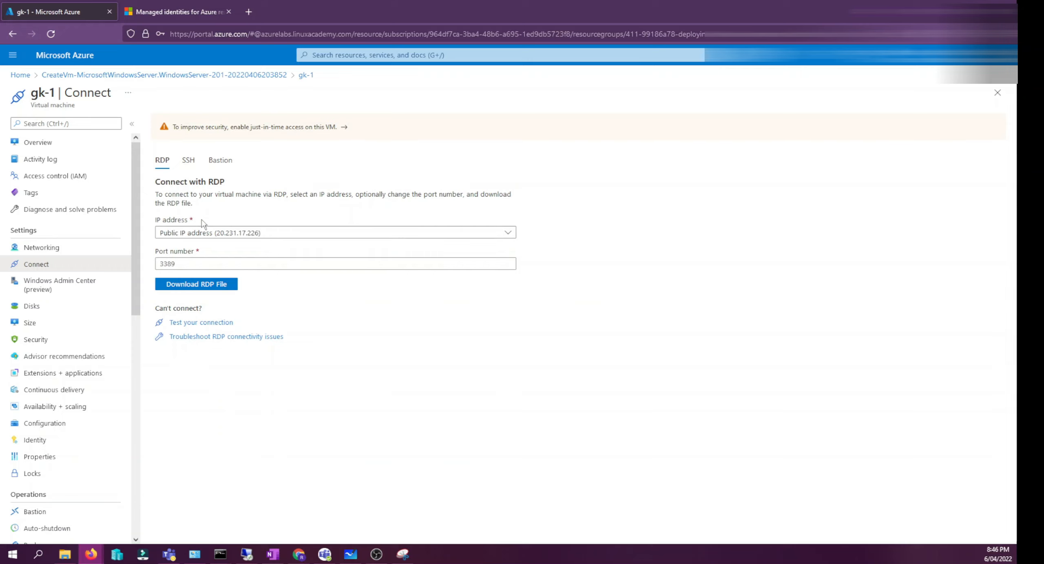
click(197, 287)
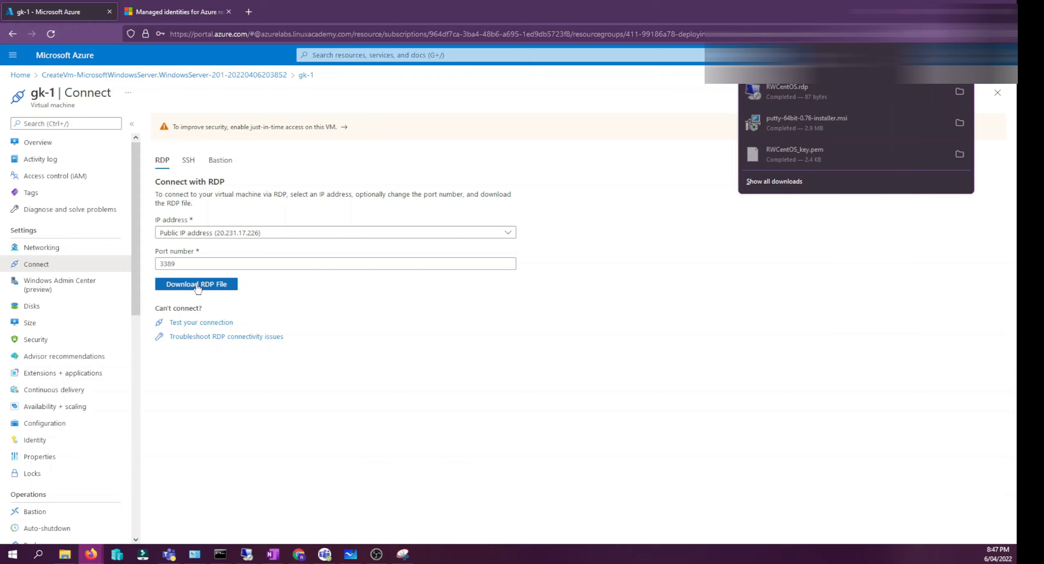
- Open the downloaded RDP file and enter the administrator username in the credentials dialog
click(694, 98)
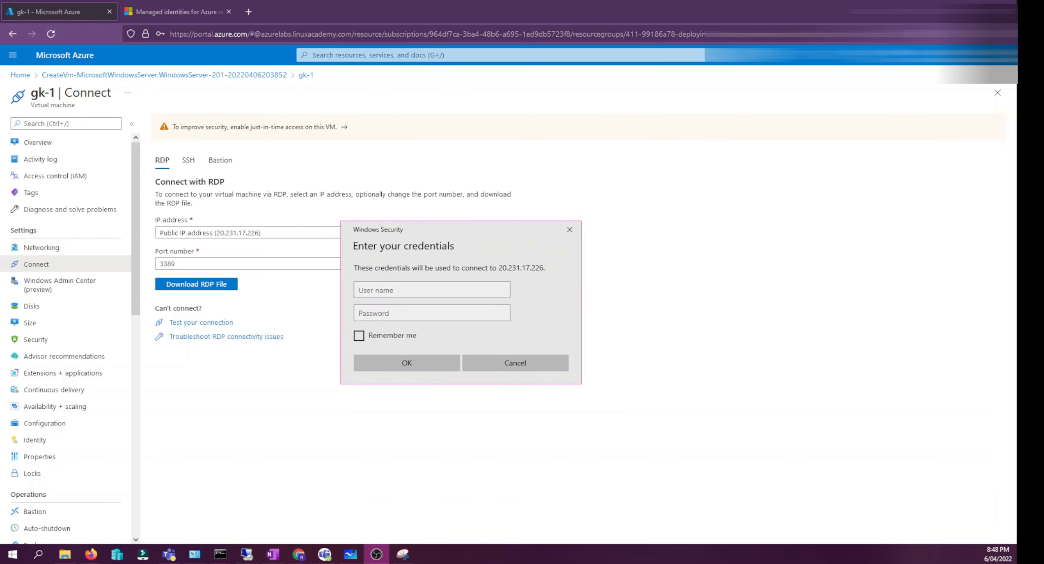
click(389, 291)
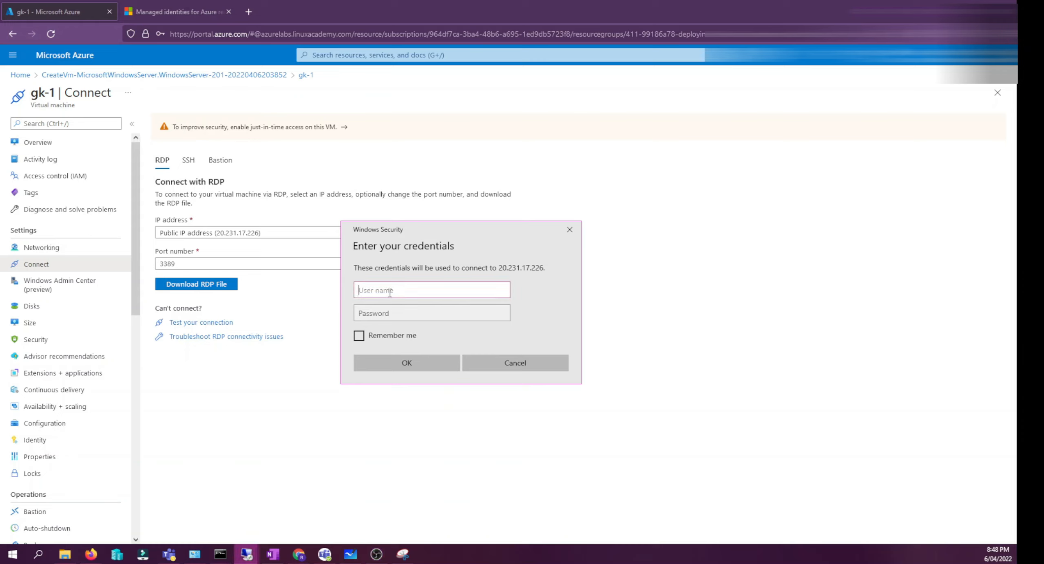
text(geek1)
key(Tab)
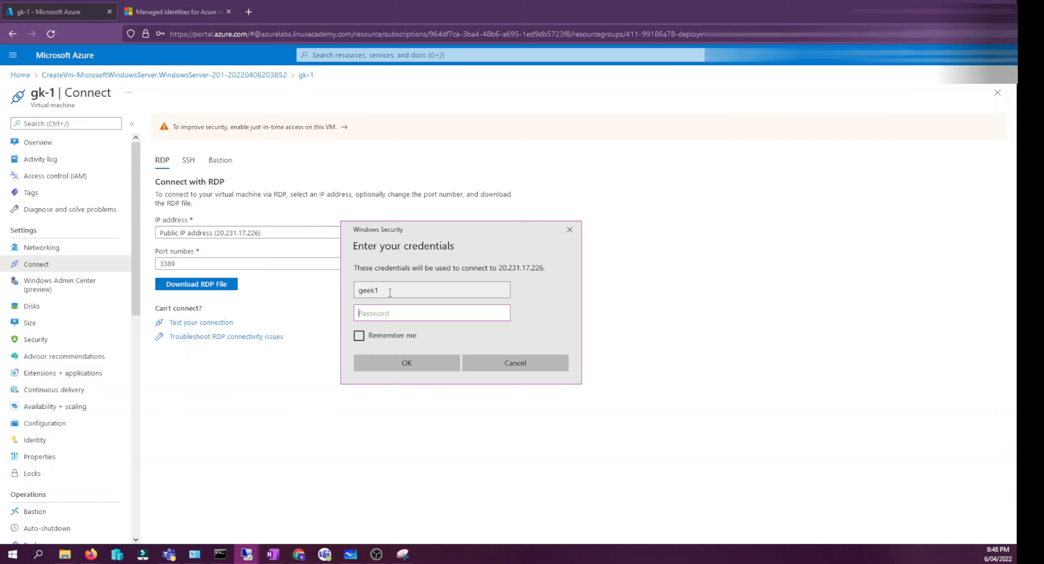
- Enter the administrator password, submit the credentials and accept the certificate warning to connect
text(••••••••••••••)
click(419, 359)
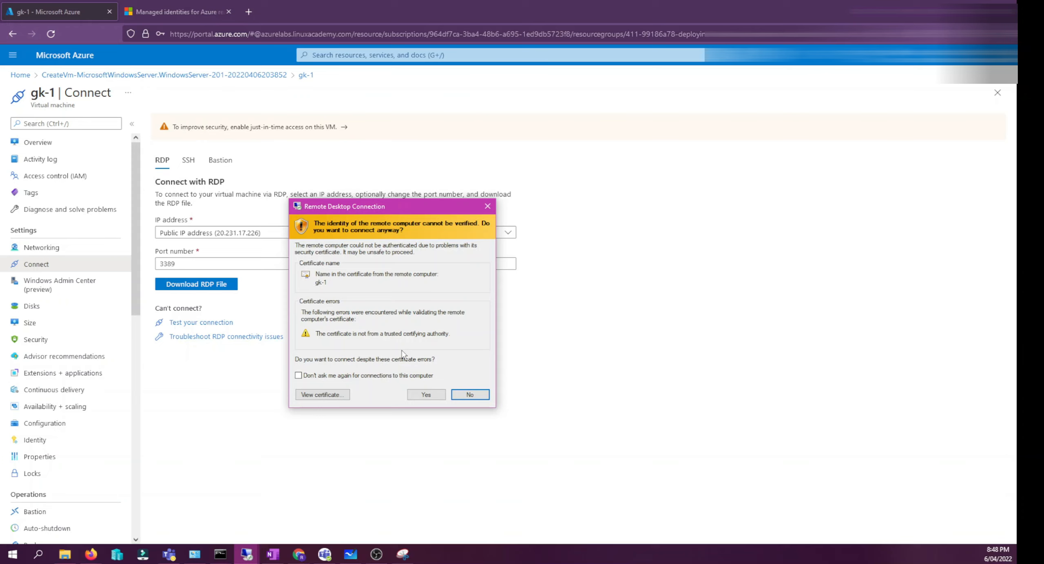
click(420, 394)
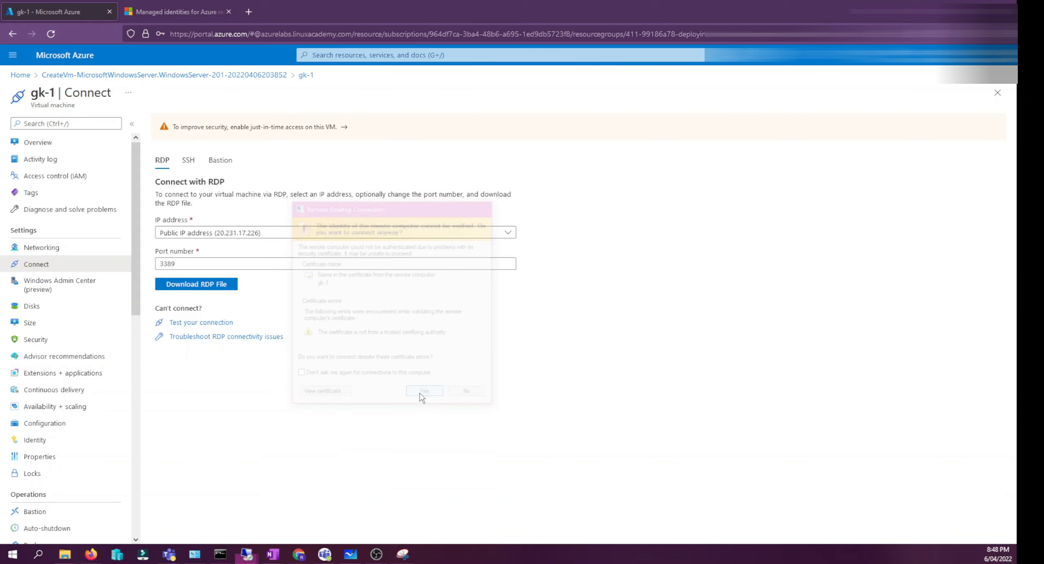